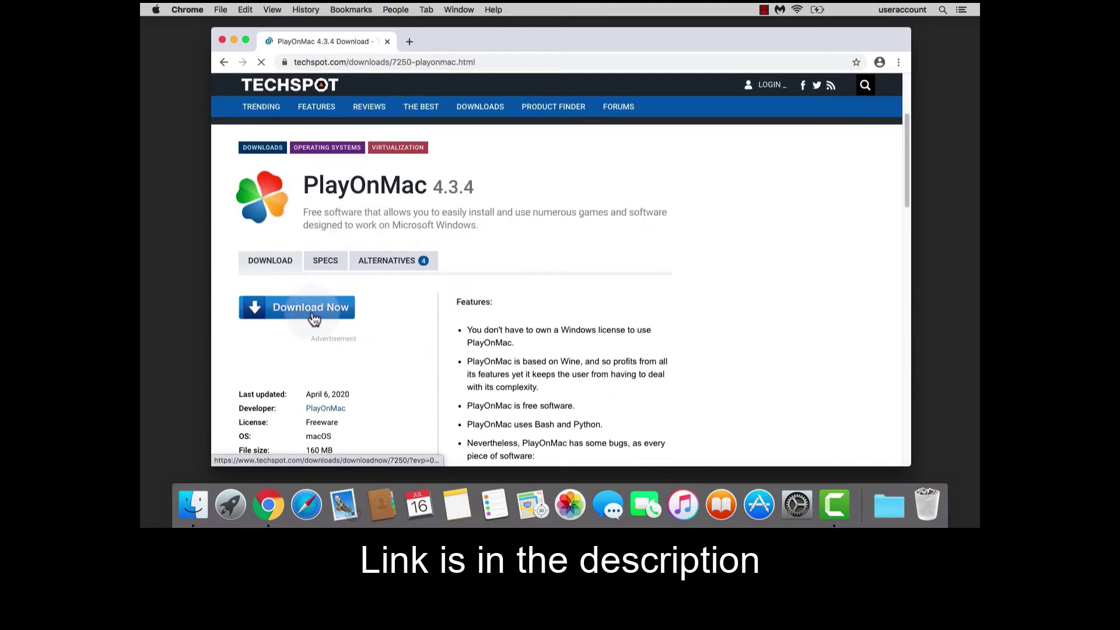
Step: Download PlayOnMac 4.3.4 from TechSpot, open the PlayOnMac_4.3.4.dmg disk image and close the browser window
{"action": "left_click", "coordinate": [314, 317]}
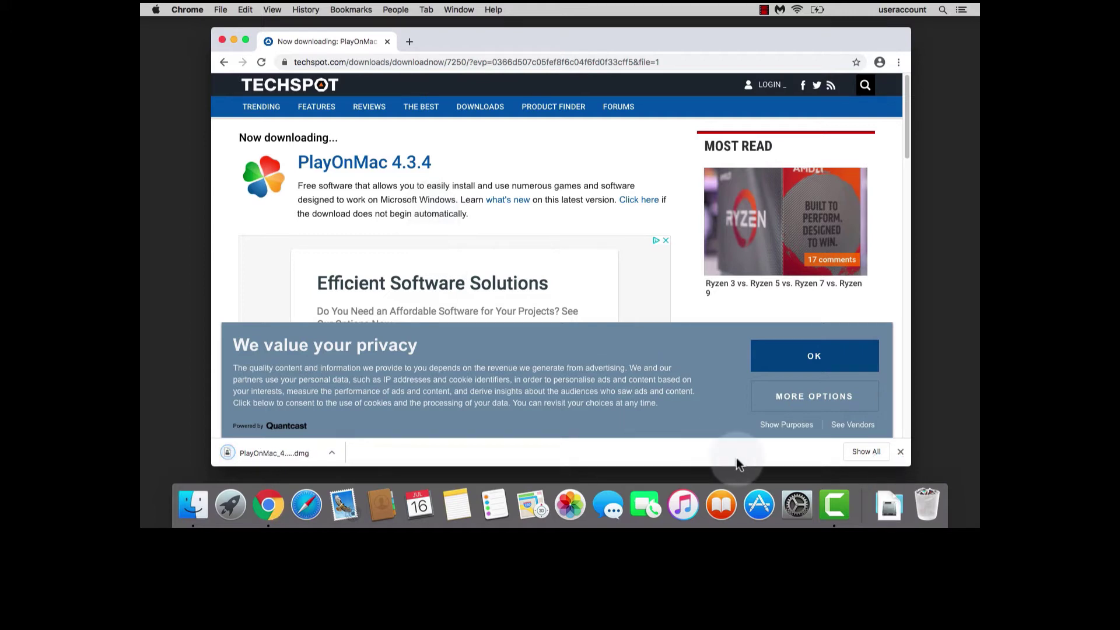
{"action": "left_click", "coordinate": [888, 504]}
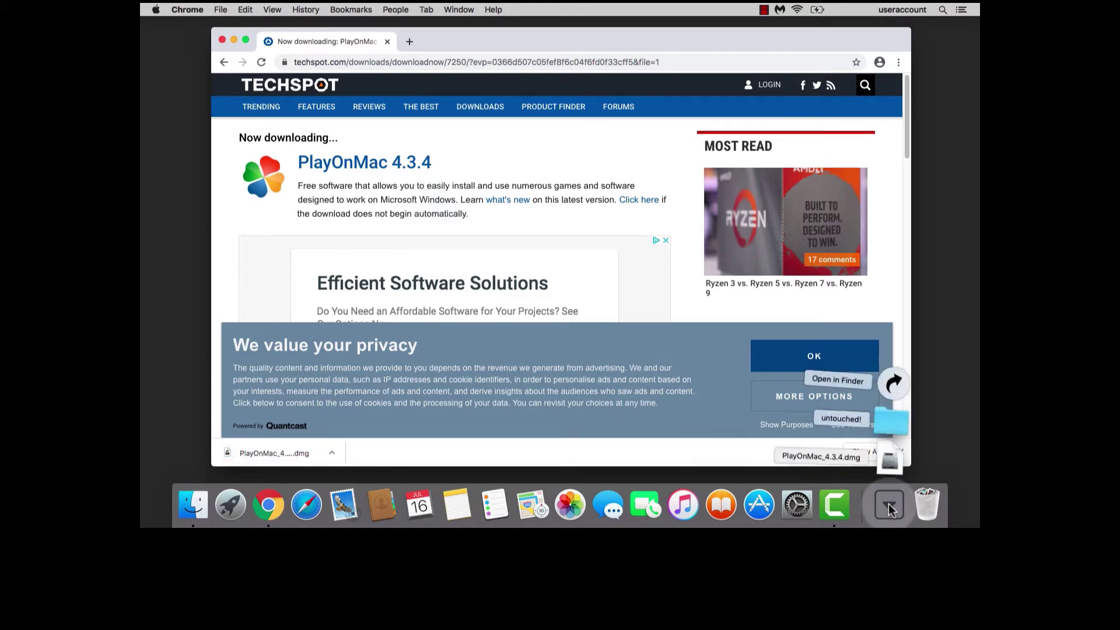
{"action": "left_click", "coordinate": [889, 463]}
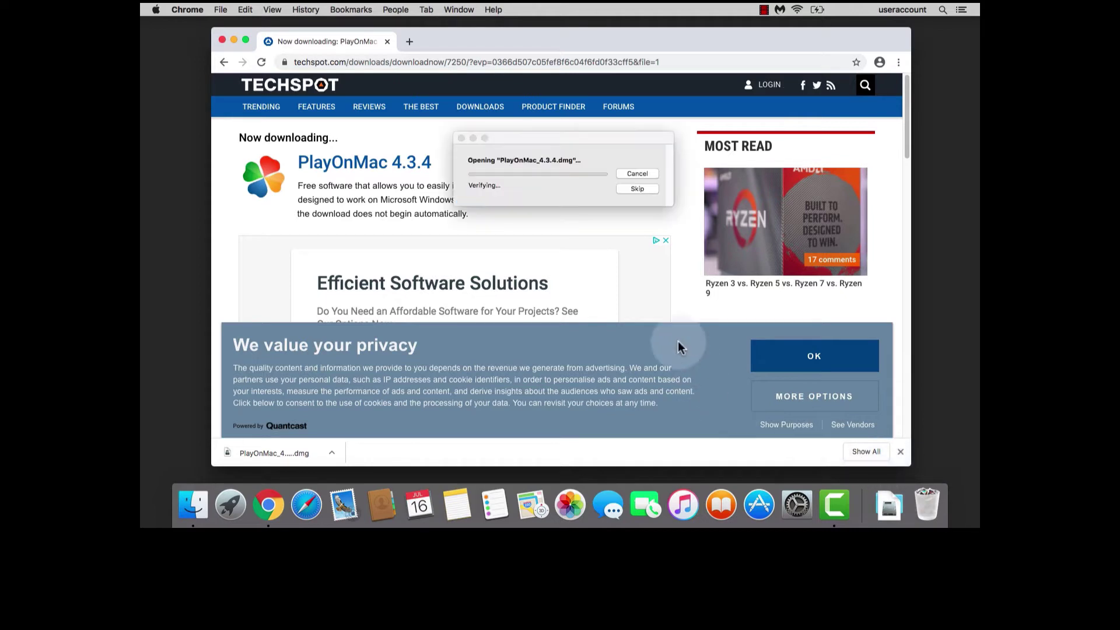
{"action": "left_click", "coordinate": [222, 39]}
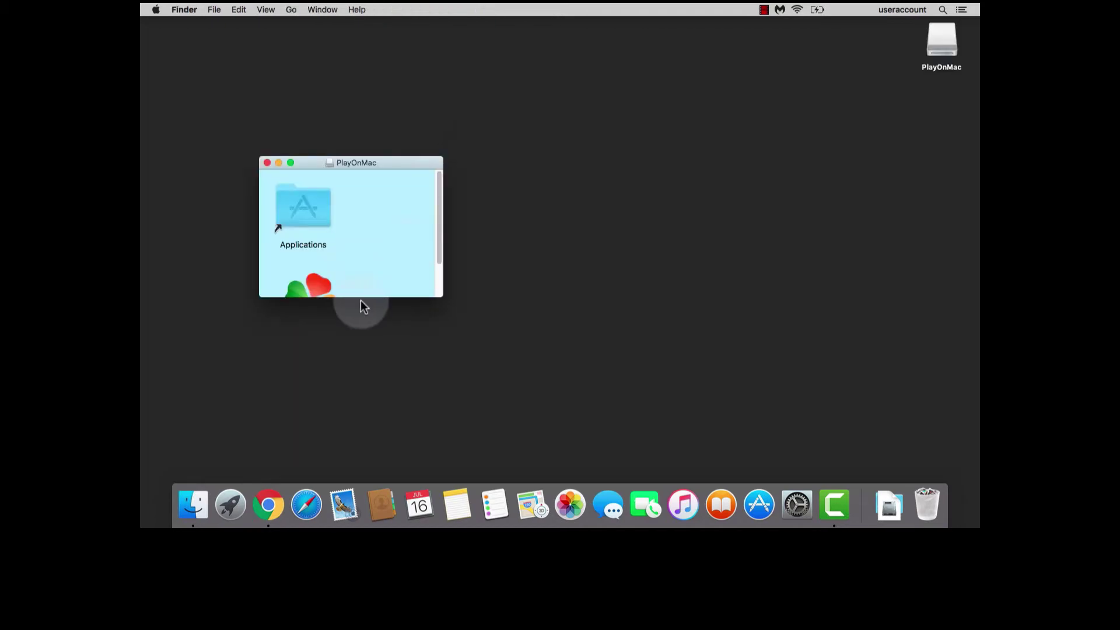
Step: Copy PlayOnMac from the disk image into Applications, replacing the existing copy and authorizing the change with the account password
{"action": "left_click_drag", "start_coordinate": [361, 302], "coordinate": [370, 370]}
{"action": "left_click_drag", "start_coordinate": [317, 289], "coordinate": [309, 236]}
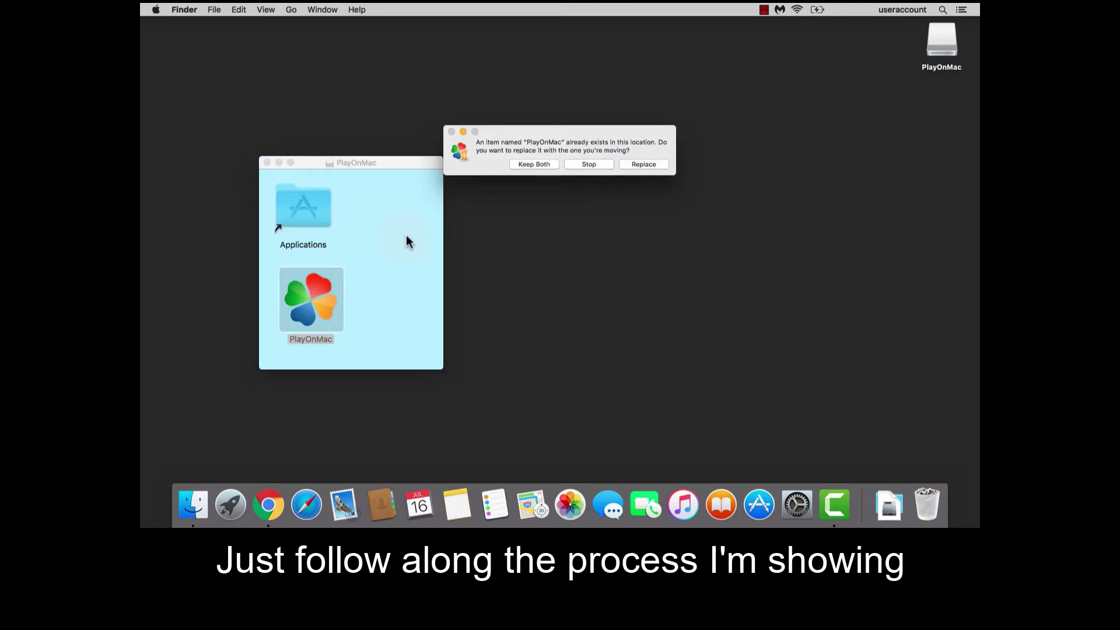
{"action": "left_click", "coordinate": [638, 165]}
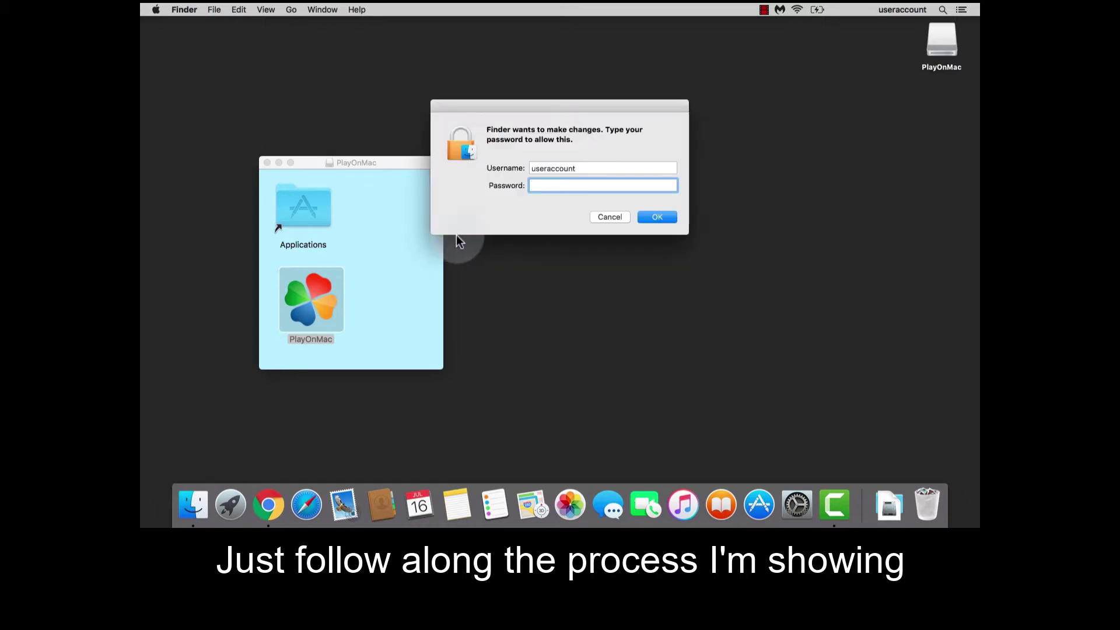
{"action": "key", "text": "Return"}
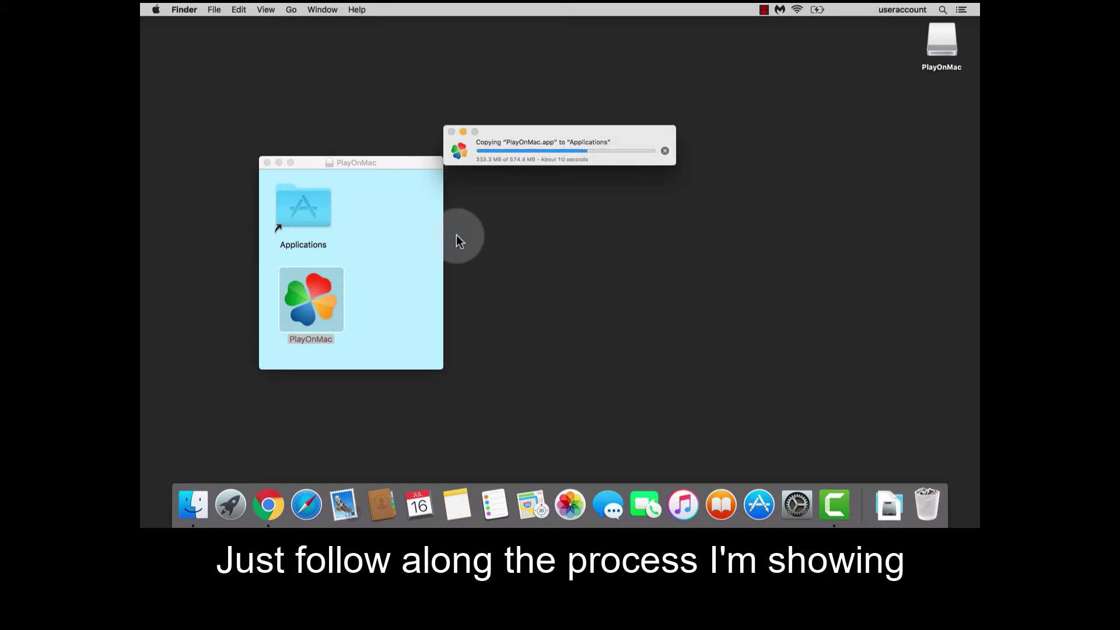
Step: Launch PlayOnMac from the Applications folder, close the Finder windows and allow the downloaded app to open
{"action": "left_click", "coordinate": [306, 210]}
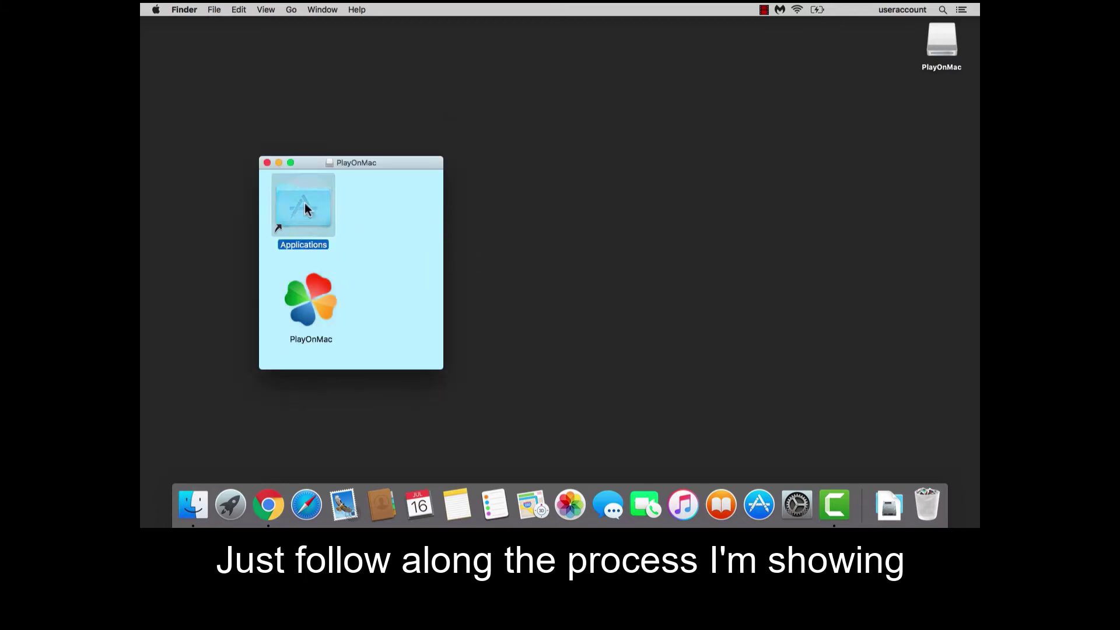
{"action": "double_click", "coordinate": [306, 210]}
{"action": "scroll", "coordinate": [479, 283], "scroll_direction": "down", "scroll_amount": 10}
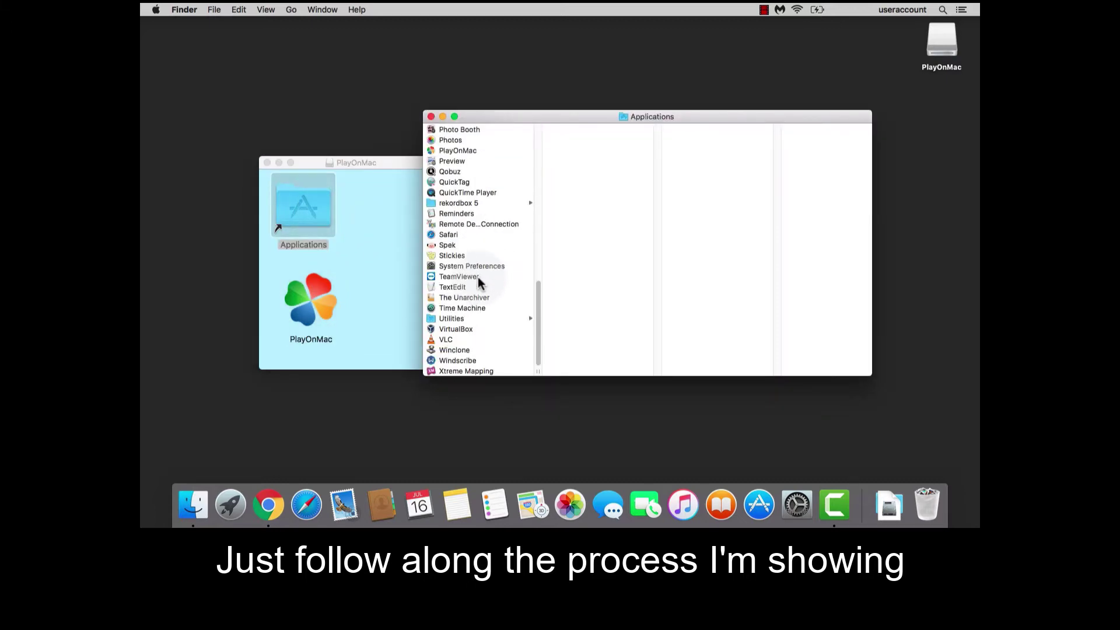
{"action": "double_click", "coordinate": [444, 153]}
{"action": "left_click", "coordinate": [268, 163]}
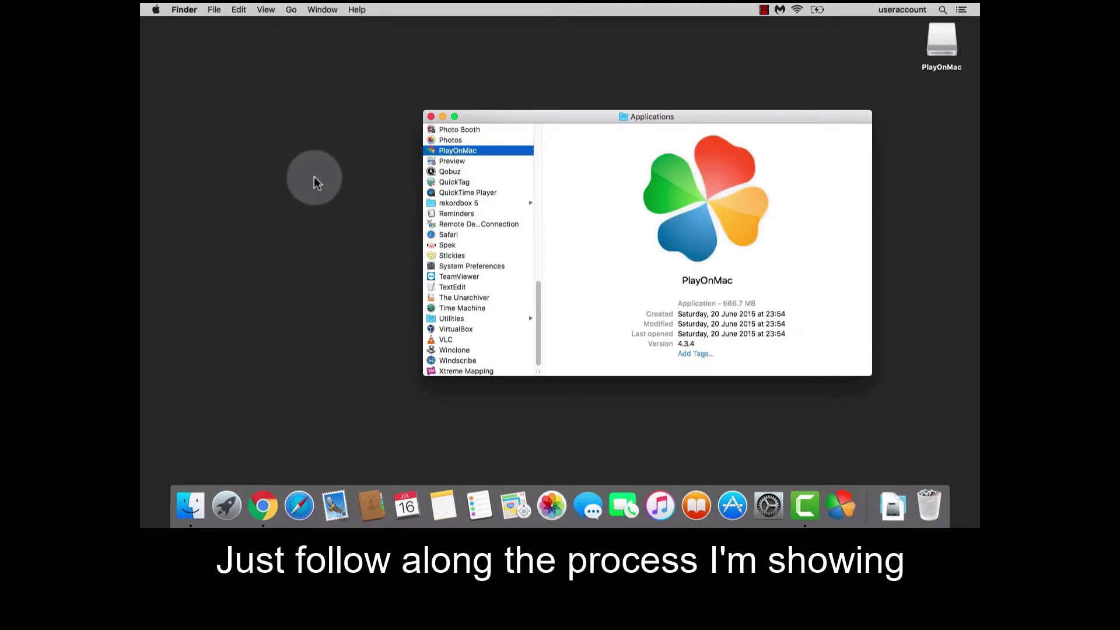
{"action": "left_click", "coordinate": [431, 117]}
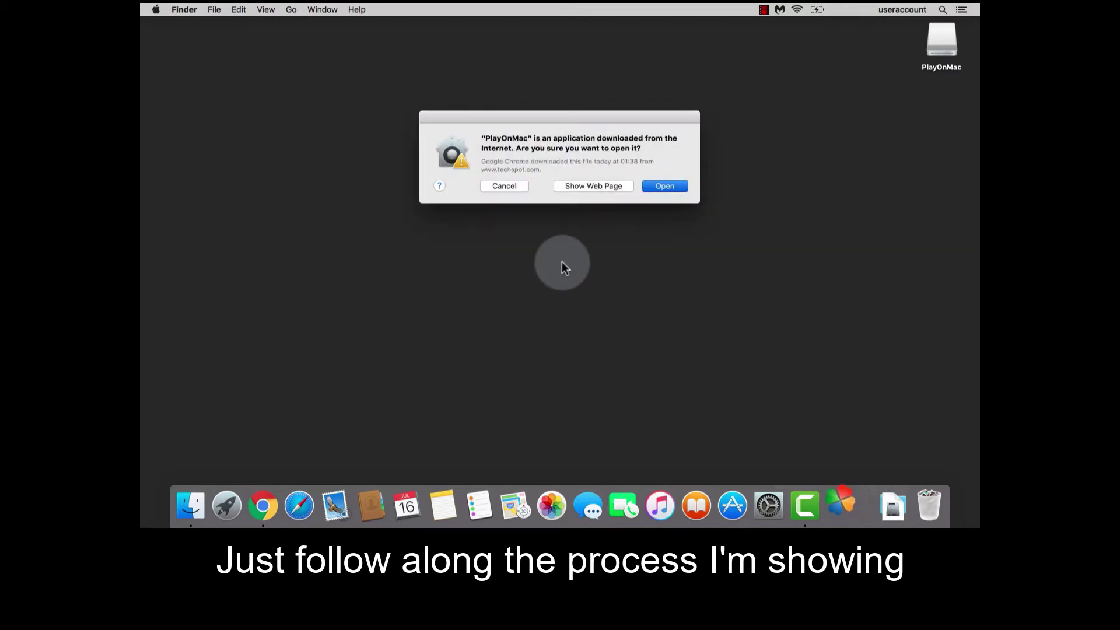
{"action": "key", "text": "Return"}
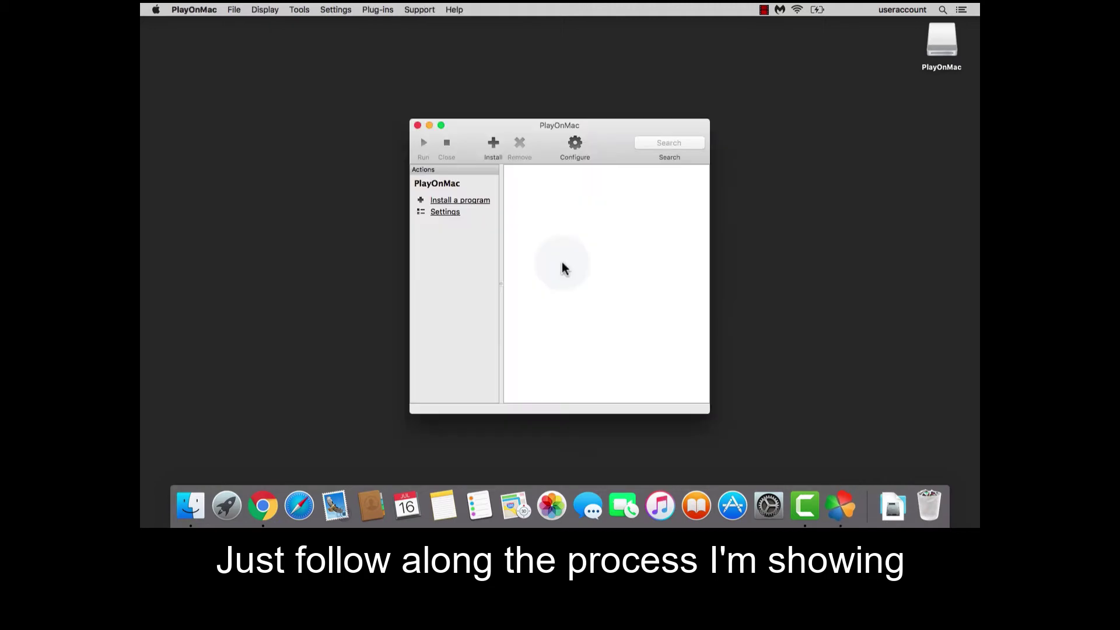
{"action": "left_click", "coordinate": [649, 186]}
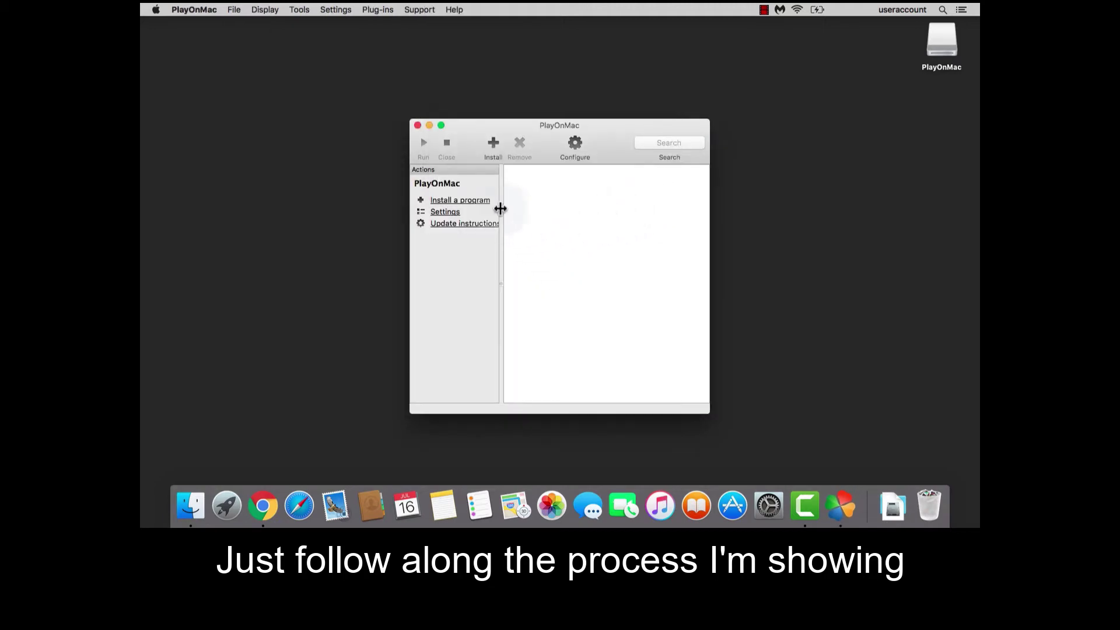
Step: Start installing Foobar2000 from the Multimedia category of PlayOnMac's program list
{"action": "left_click", "coordinate": [481, 201]}
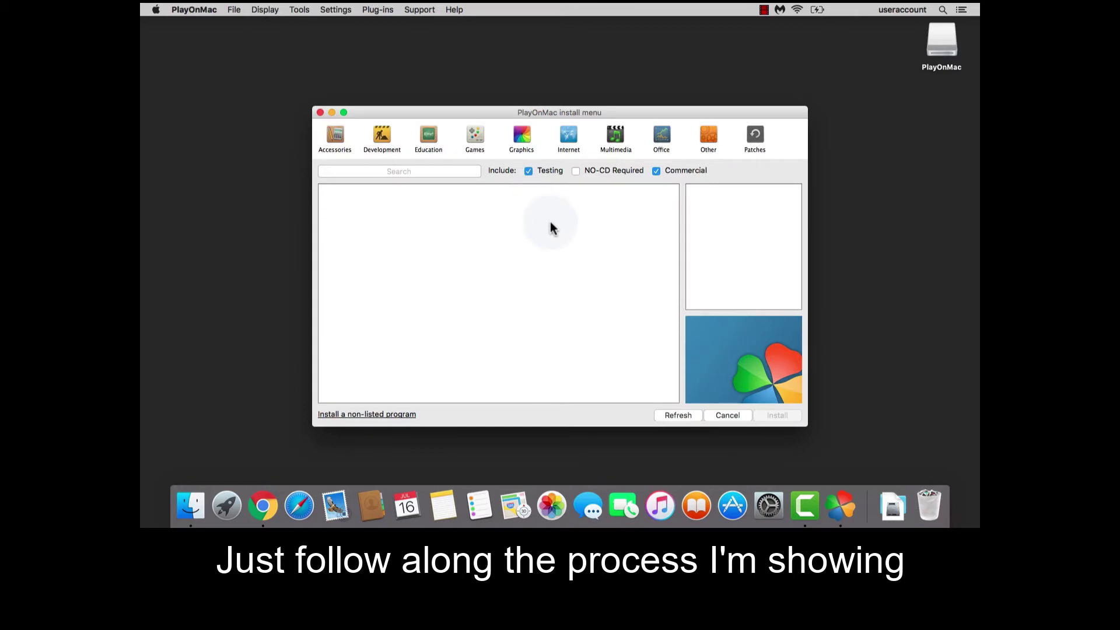
{"action": "left_click", "coordinate": [615, 139]}
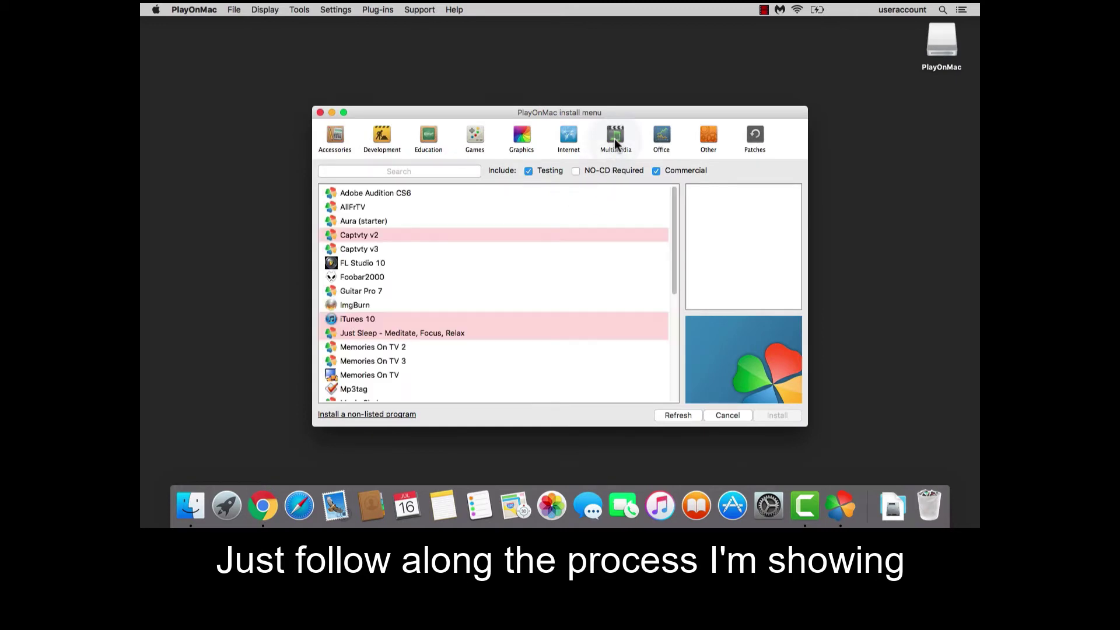
{"action": "left_click", "coordinate": [364, 279]}
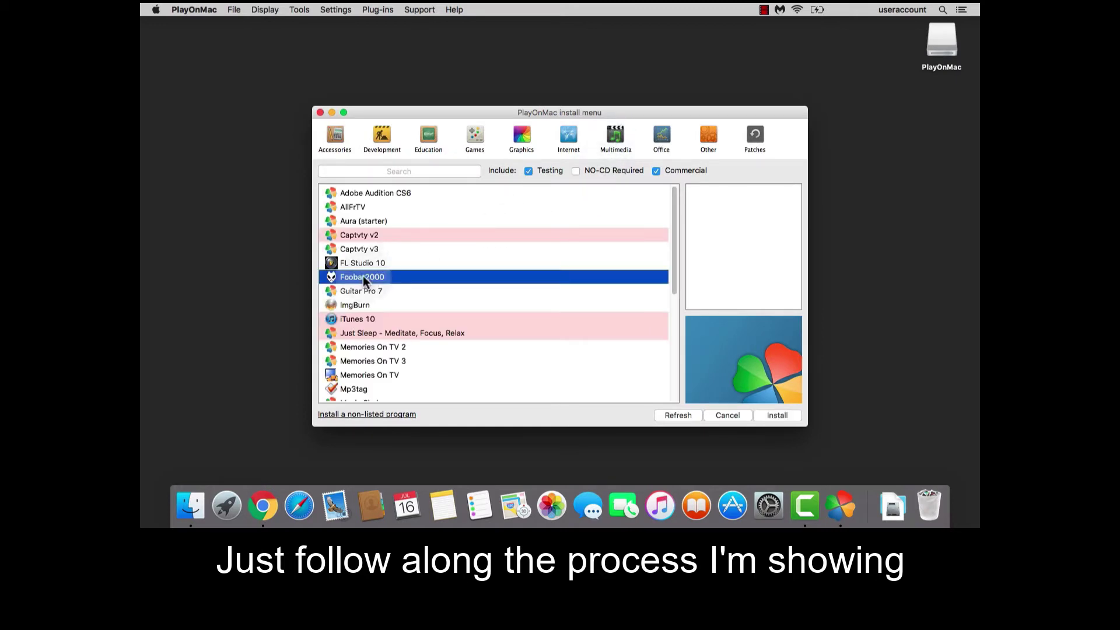
{"action": "left_click", "coordinate": [769, 414]}
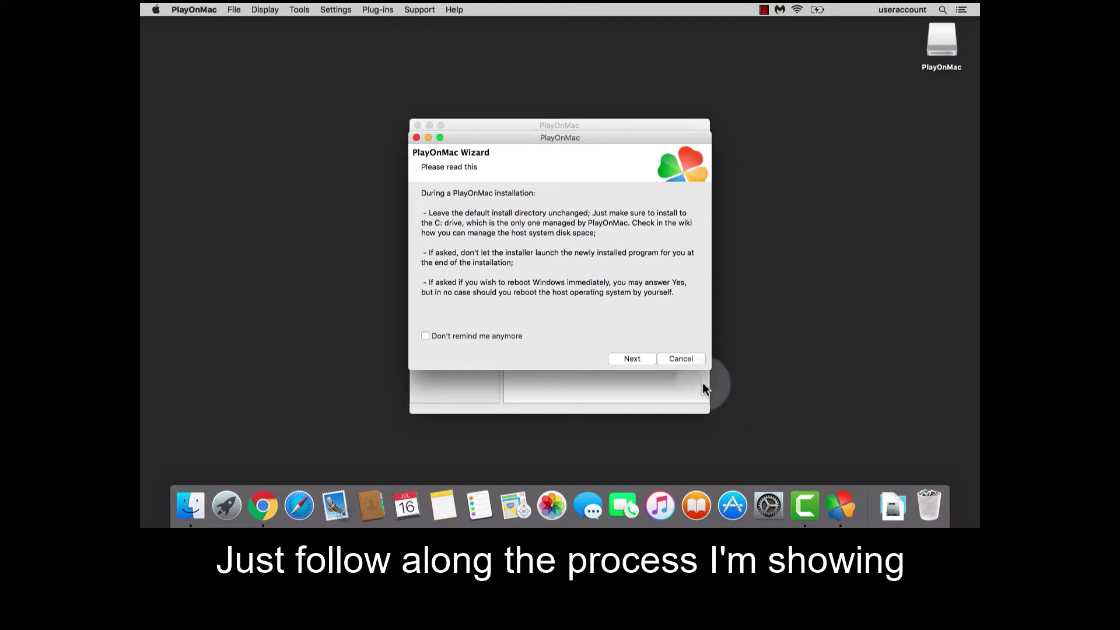
Step: Proceed through the PlayOnMac Wizard's introductory pages for foobar2000 and decline the Wine Mono and Wine Gecko packages
{"action": "left_click", "coordinate": [647, 363]}
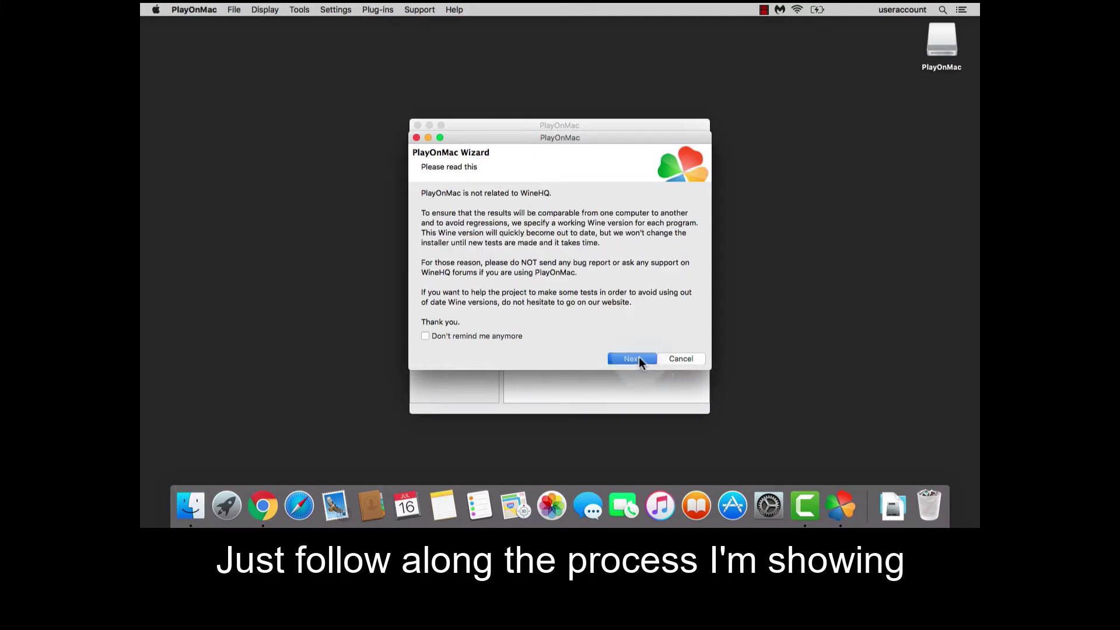
{"action": "left_click", "coordinate": [638, 360]}
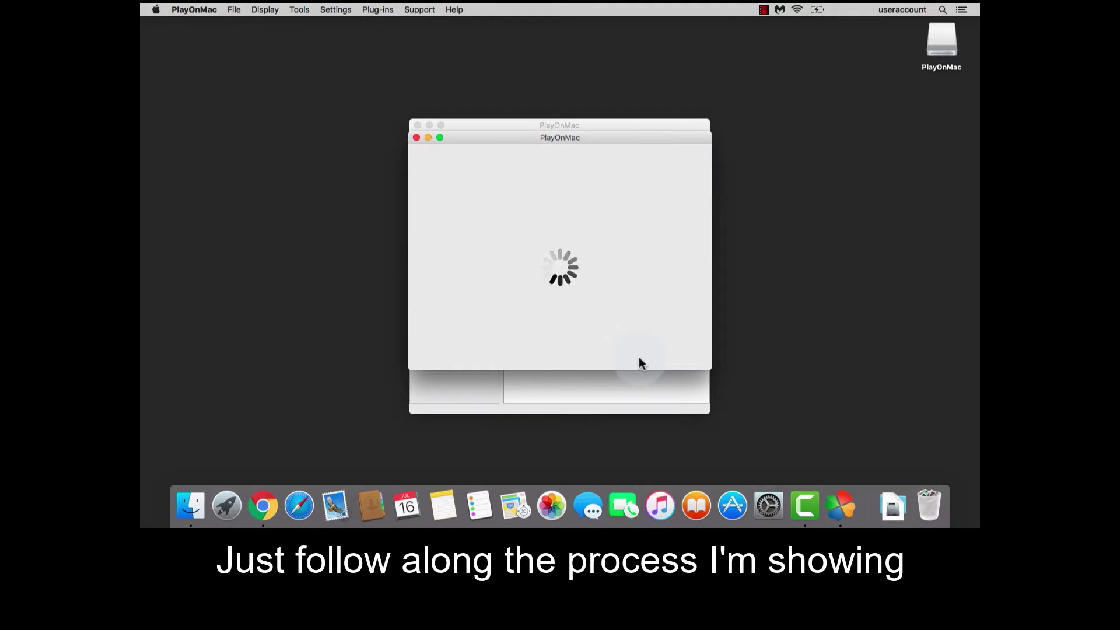
{"action": "left_click", "coordinate": [633, 359]}
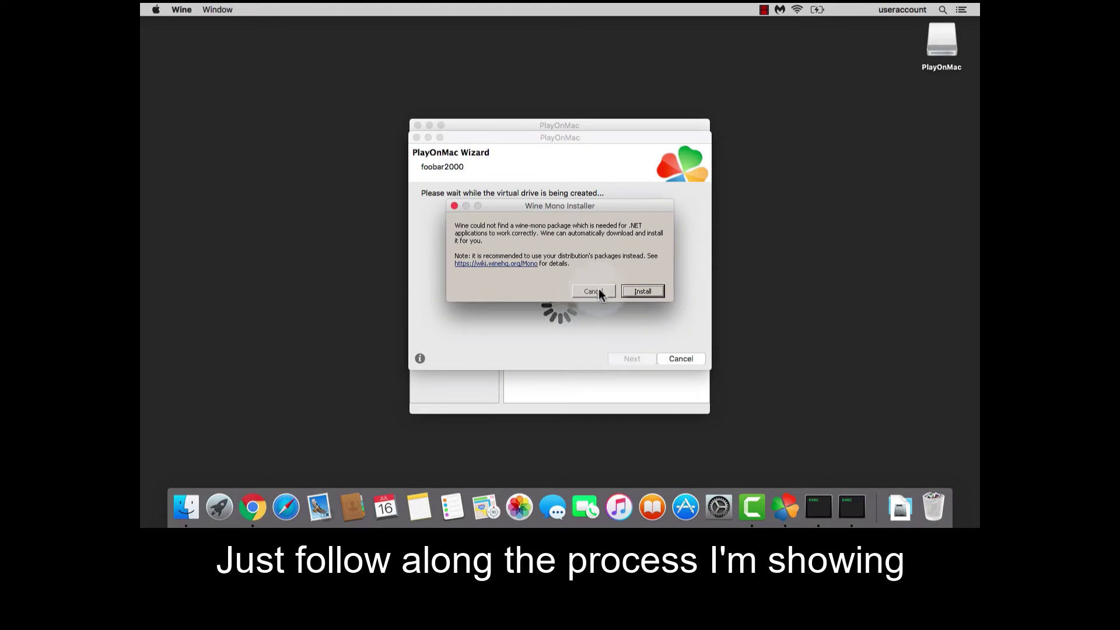
{"action": "left_click", "coordinate": [598, 291]}
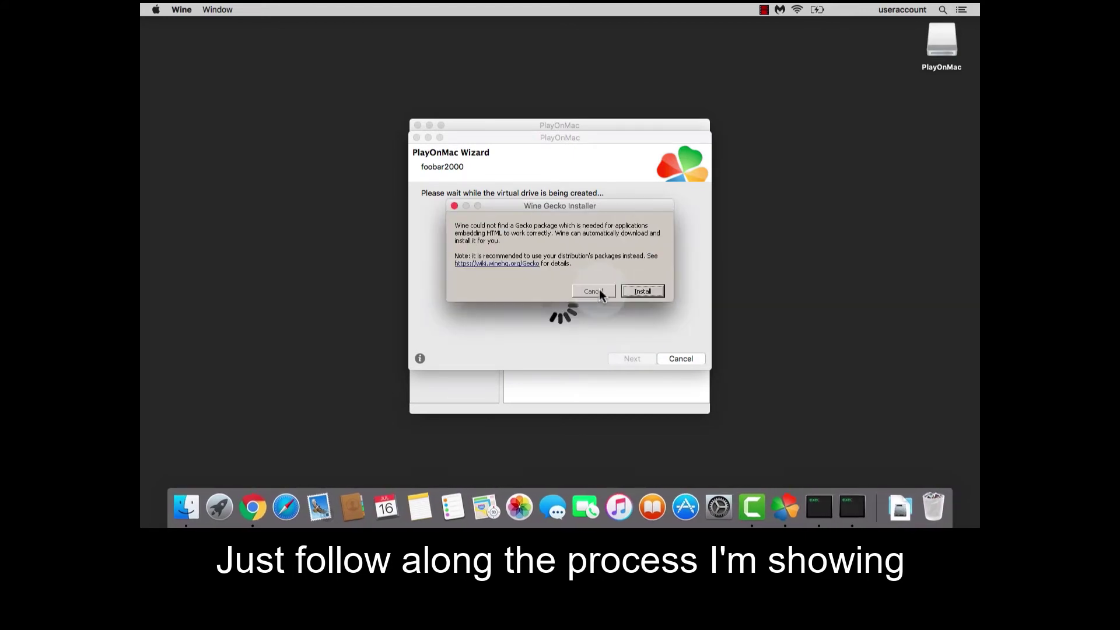
{"action": "left_click", "coordinate": [604, 292]}
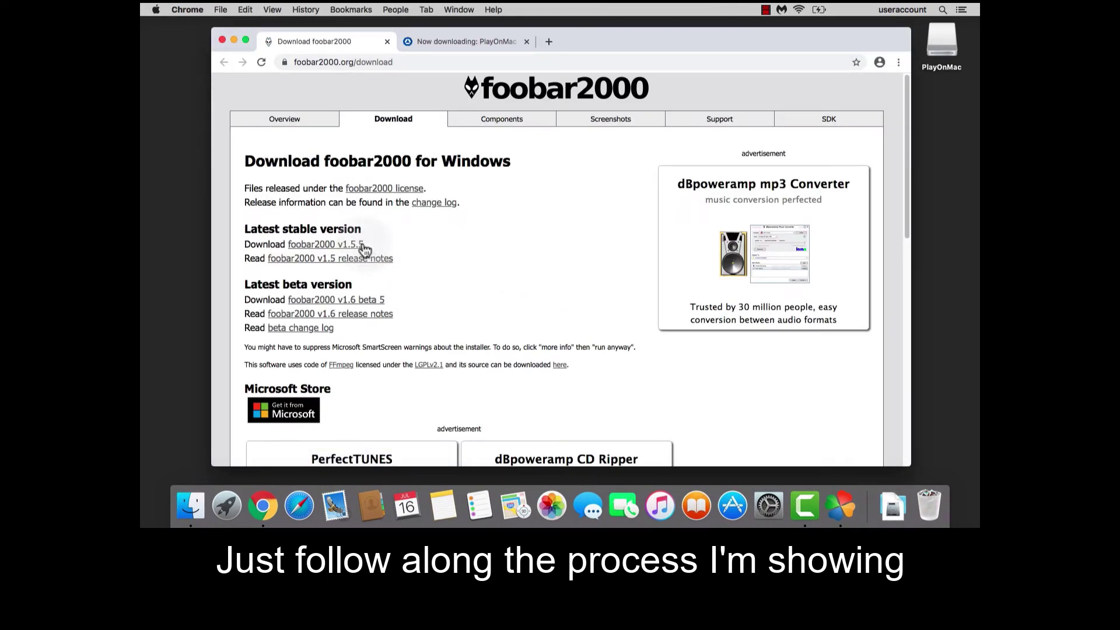
Step: Download foobar2000 v1.5.5 from its website and supply foobar2000_v1.5.5.exe from Downloads as the wizard's setup file
{"action": "left_click", "coordinate": [361, 246]}
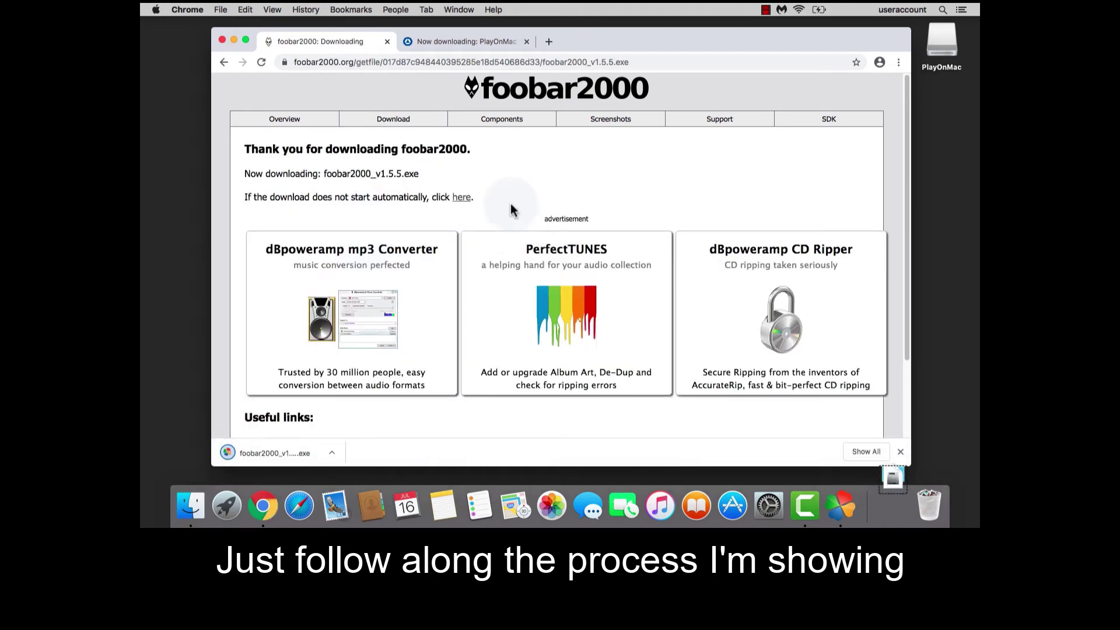
{"action": "left_click", "coordinate": [222, 40]}
{"action": "left_click", "coordinate": [562, 229]}
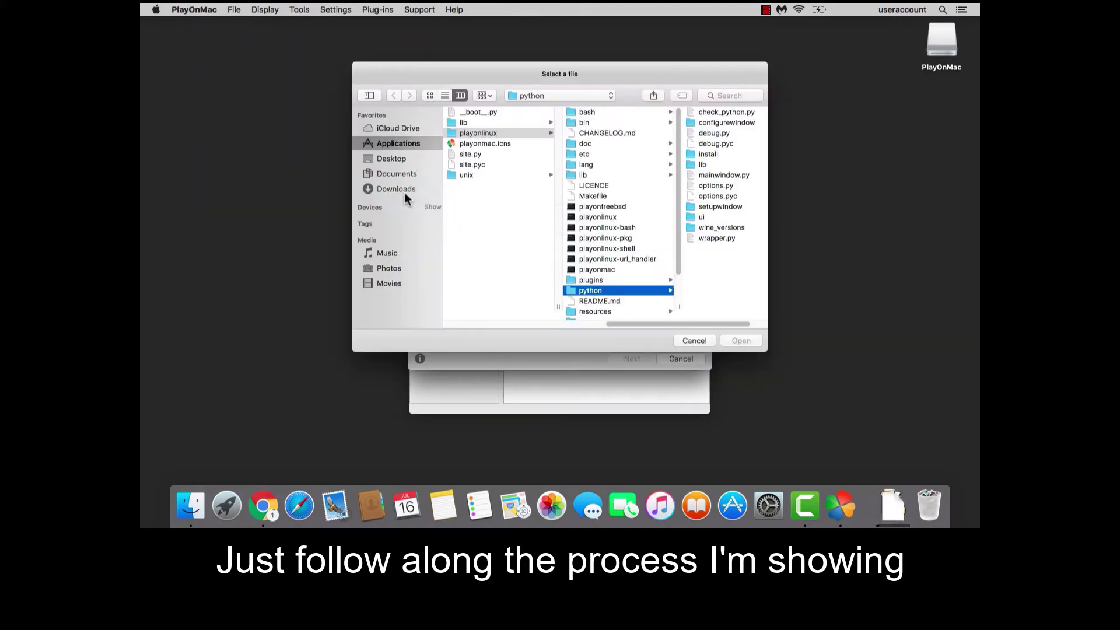
{"action": "left_click", "coordinate": [398, 189]}
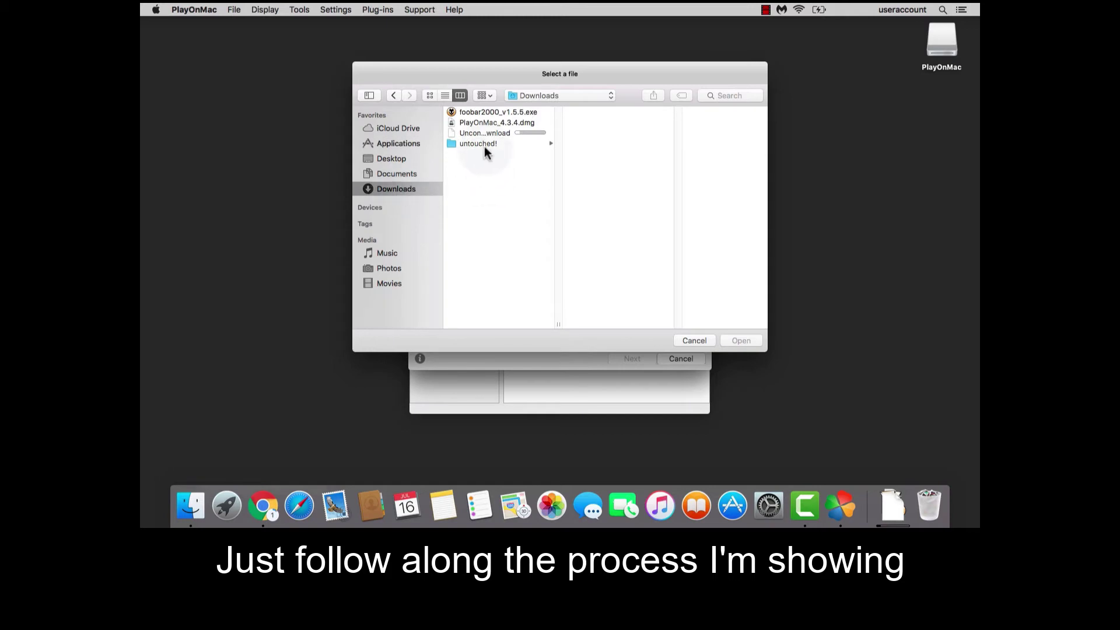
{"action": "left_click", "coordinate": [487, 113]}
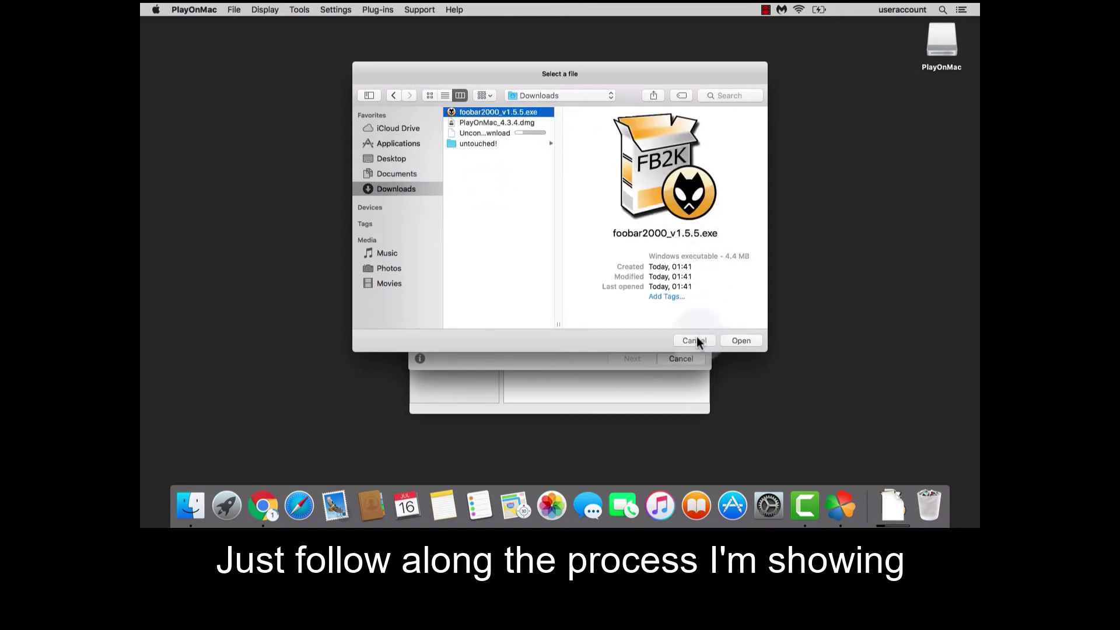
{"action": "left_click", "coordinate": [736, 341]}
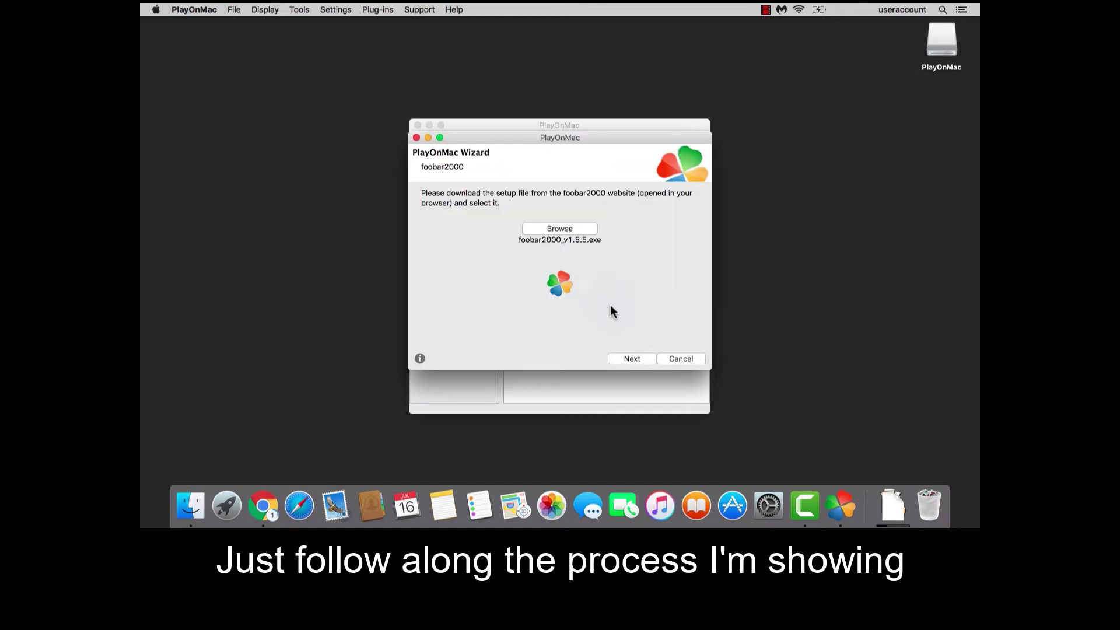
{"action": "left_click", "coordinate": [635, 357]}
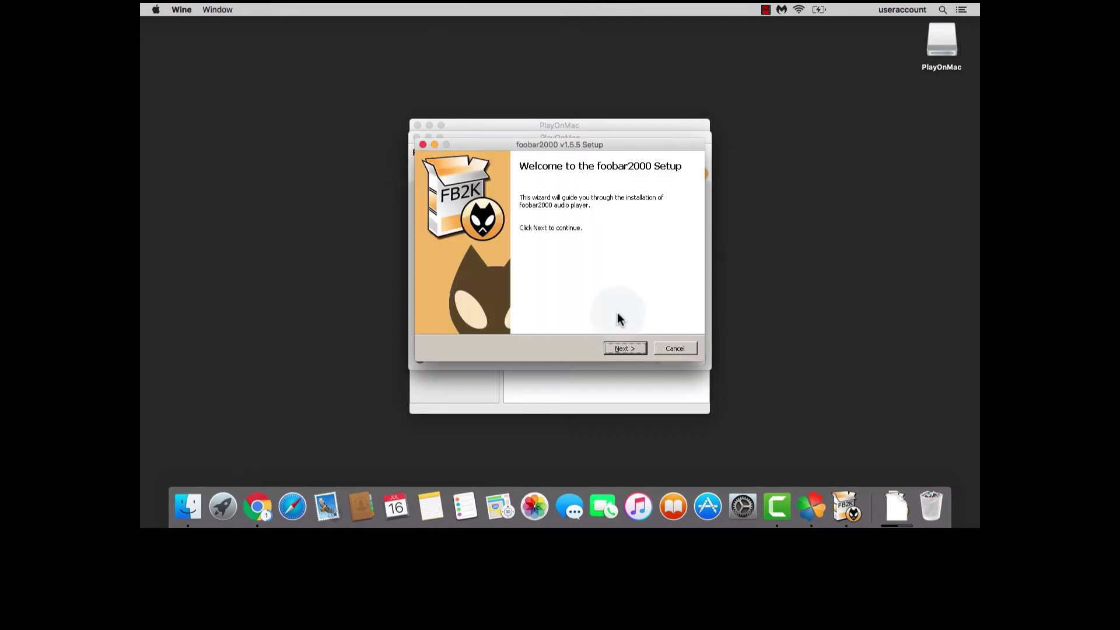
Step: Install foobar2000 v1.5.5, accepting the license and the folder C:\Program Files\foobar2000, and finish the setup without running the program
{"action": "left_click", "coordinate": [632, 346]}
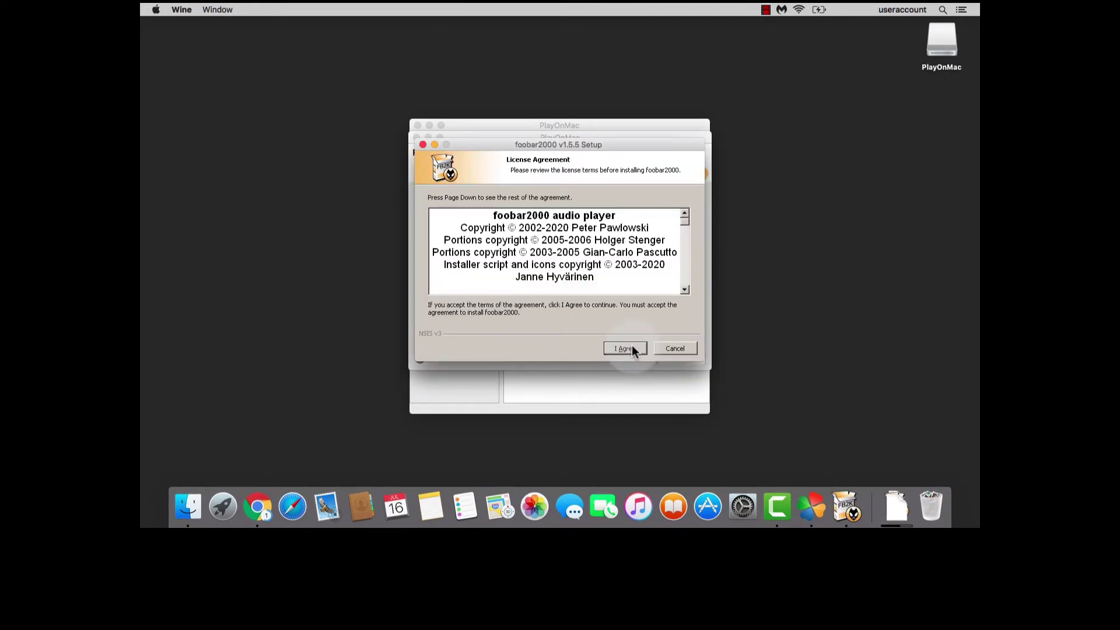
{"action": "left_click", "coordinate": [632, 346]}
{"action": "left_click", "coordinate": [633, 346]}
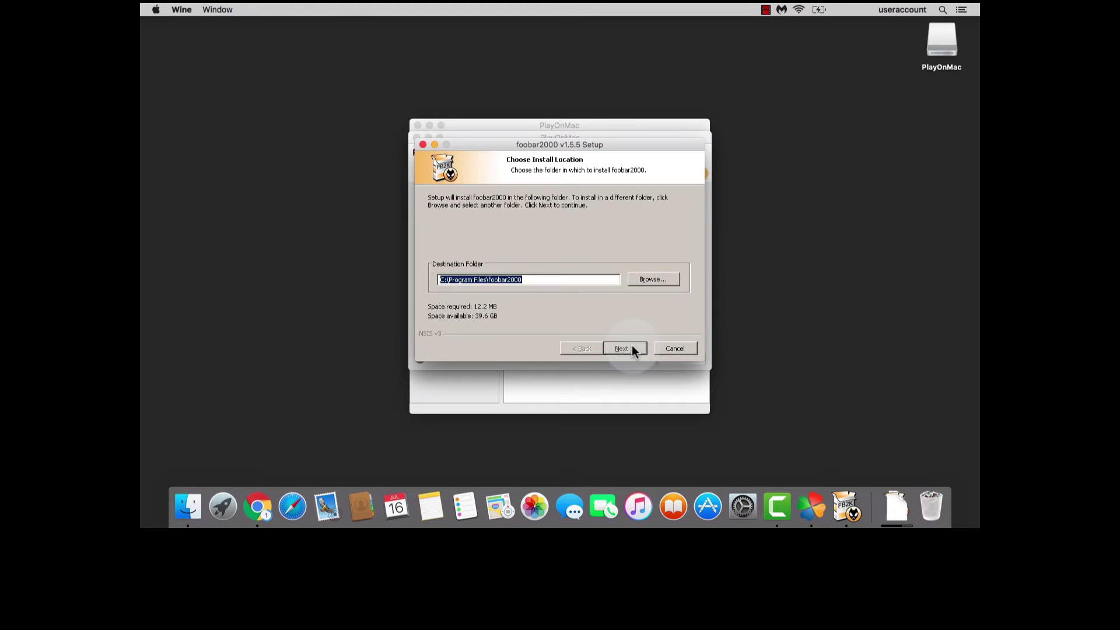
{"action": "left_click", "coordinate": [632, 346]}
{"action": "left_click", "coordinate": [632, 346]}
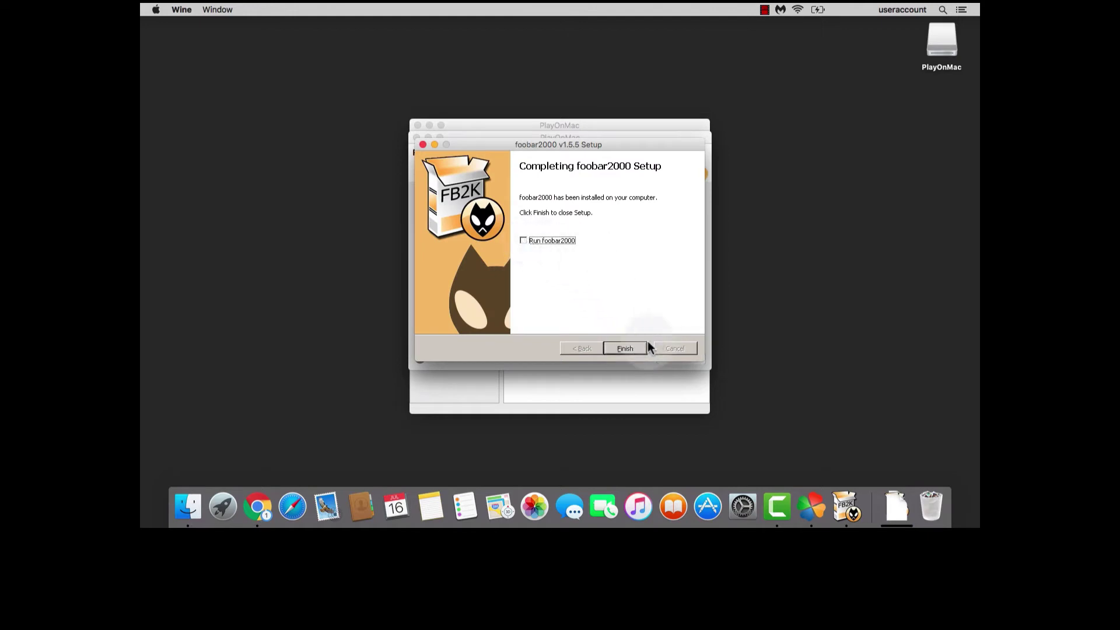
{"action": "left_click", "coordinate": [624, 348]}
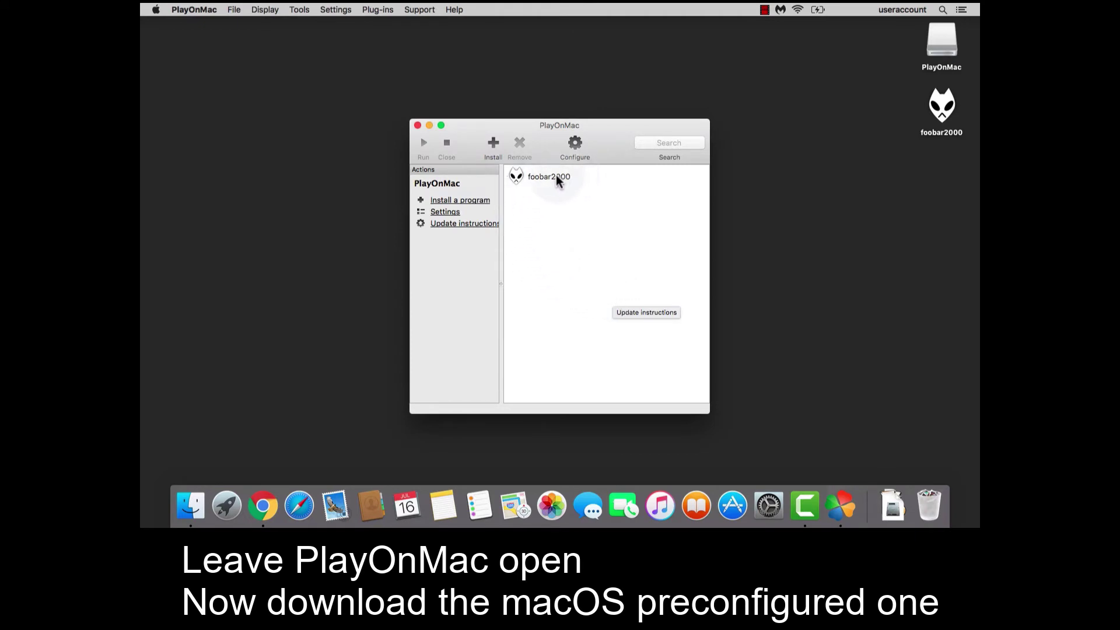
Step: Switch to Chrome and open the DJ TechTools forum thread at forum.djtechtools.com/showthread.php?t=95550 from the copied link
{"action": "left_click", "coordinate": [262, 504]}
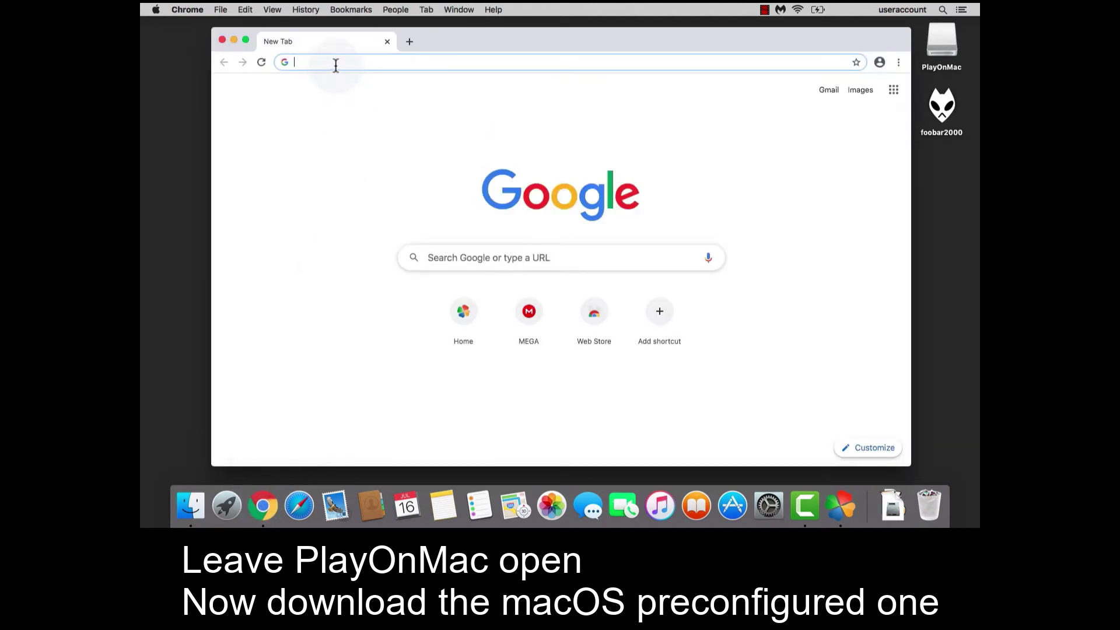
{"action": "right_click", "coordinate": [336, 64]}
{"action": "left_click", "coordinate": [396, 136]}
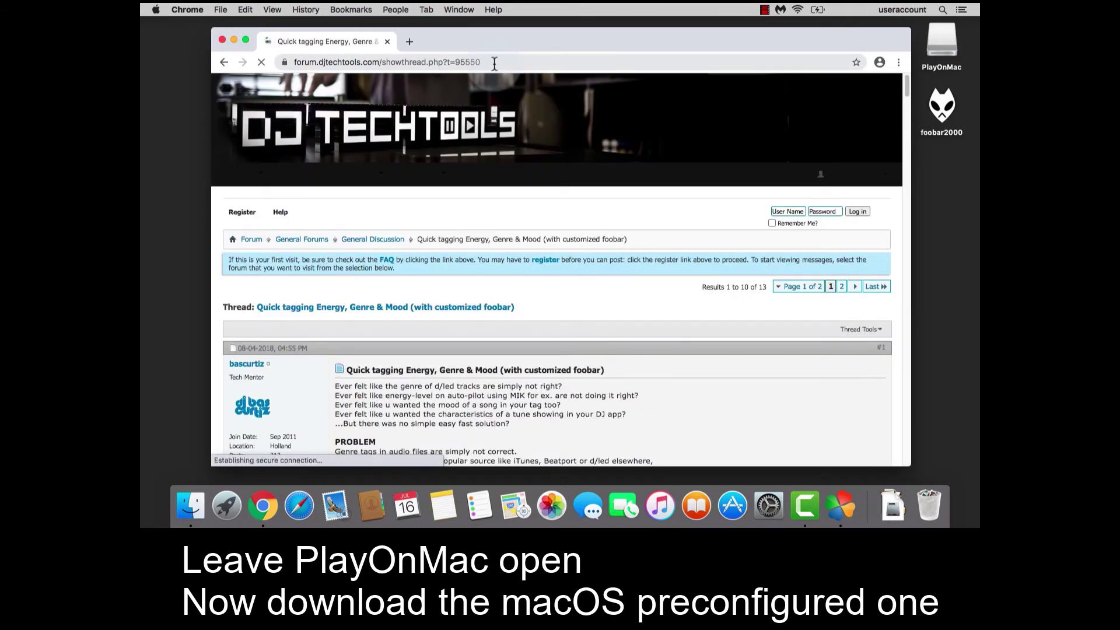
{"action": "left_click", "coordinate": [494, 62]}
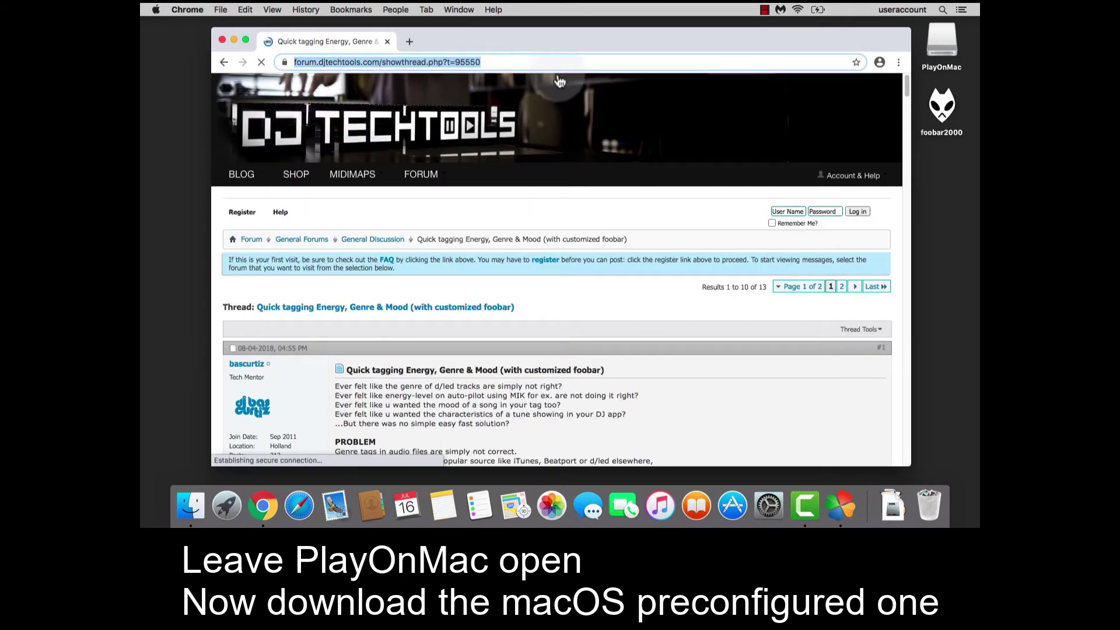
Step: Download the macOS version of the Traktor Pro 3 themed foobar quicktag archive from the forum post's MEGA link
{"action": "scroll", "coordinate": [568, 300], "scroll_direction": "down", "scroll_amount": 10}
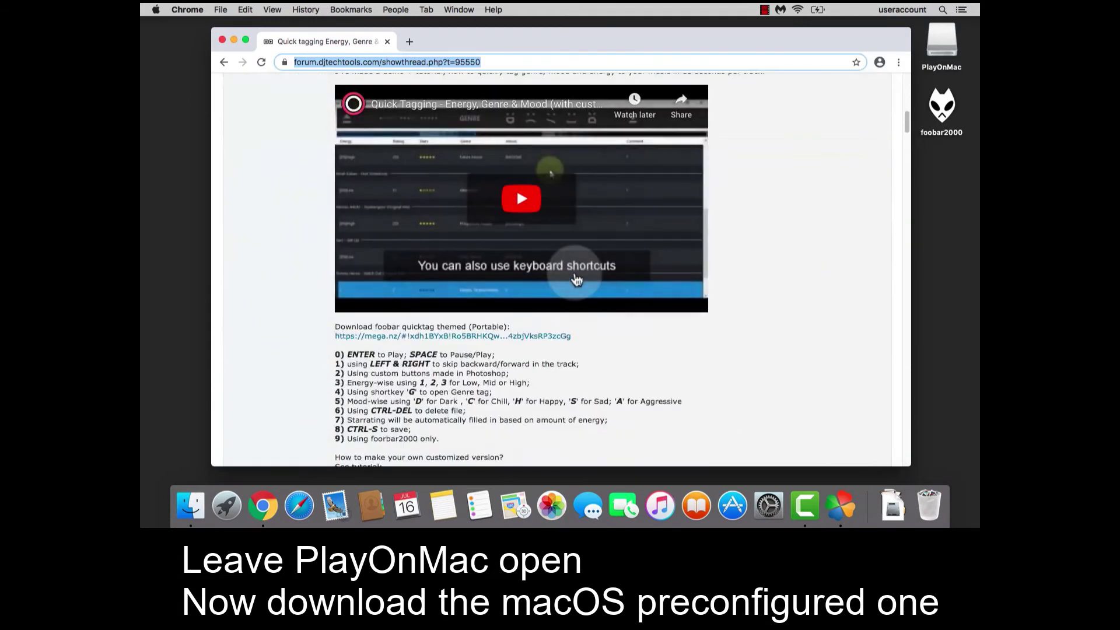
{"action": "scroll", "coordinate": [576, 279], "scroll_direction": "down", "scroll_amount": 15}
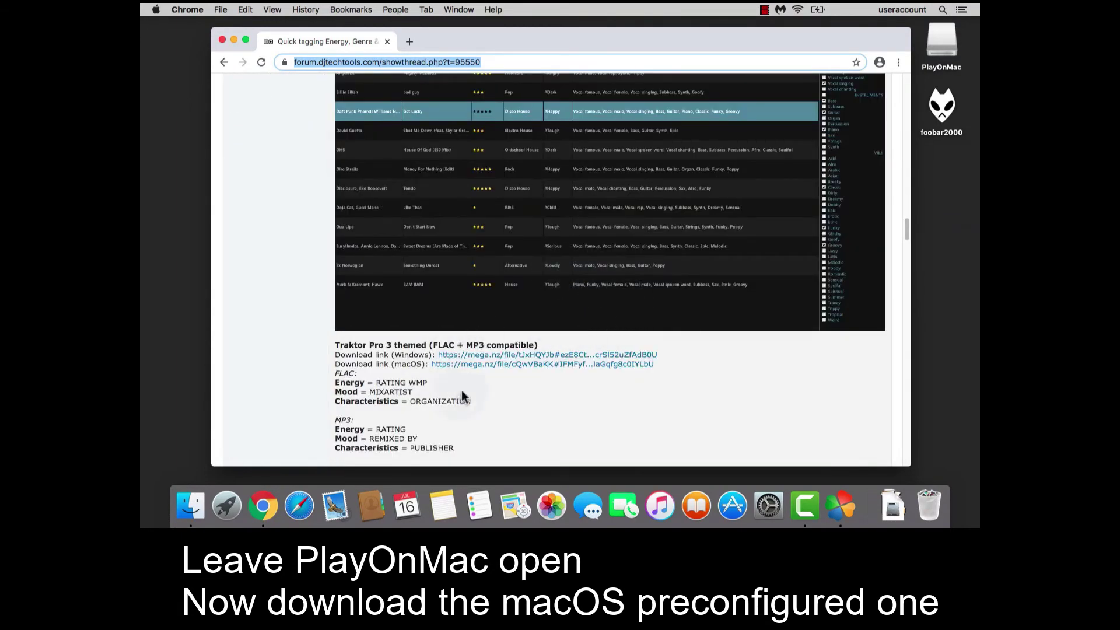
{"action": "left_click", "coordinate": [501, 369]}
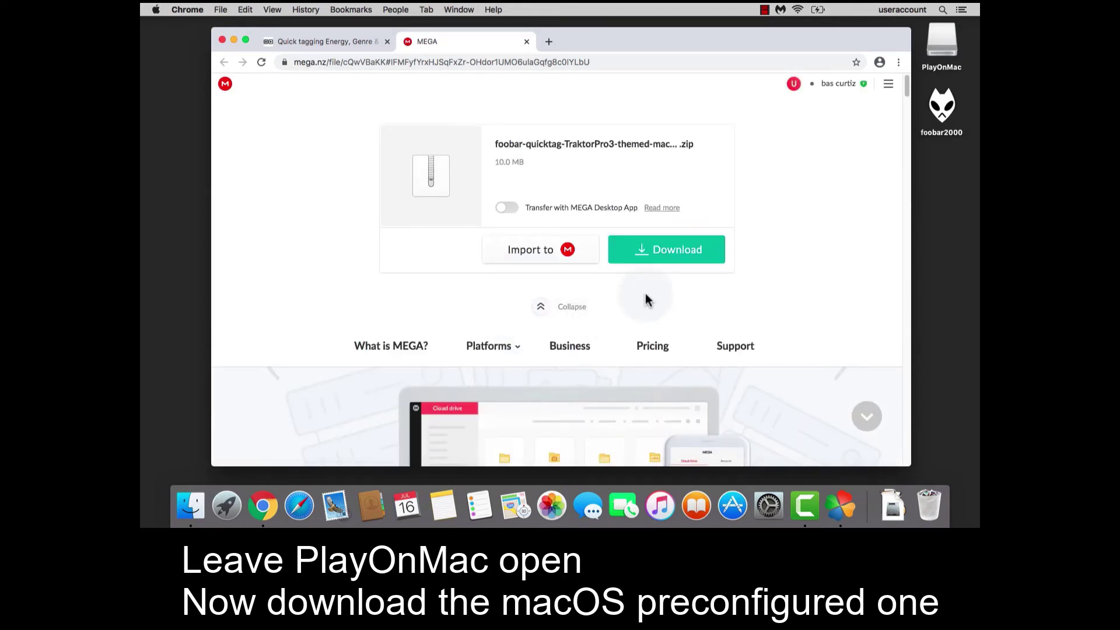
{"action": "left_click", "coordinate": [674, 251]}
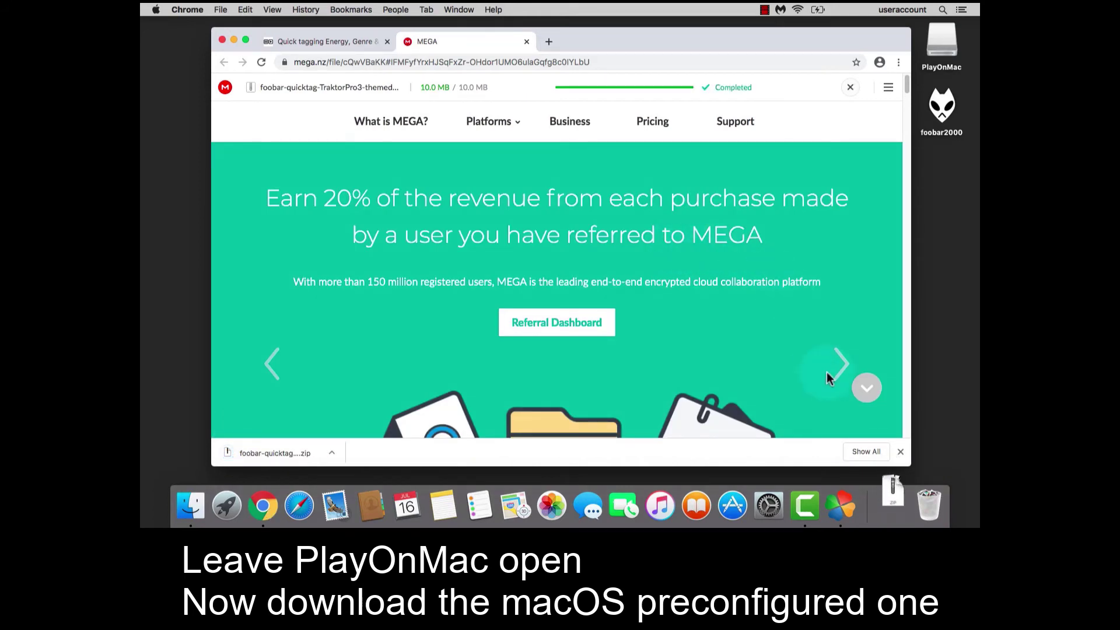
Step: Extract foobar-quicktag-TraktorPro3-themed-macOS.zip from Downloads and close the Chrome window
{"action": "left_click", "coordinate": [887, 506]}
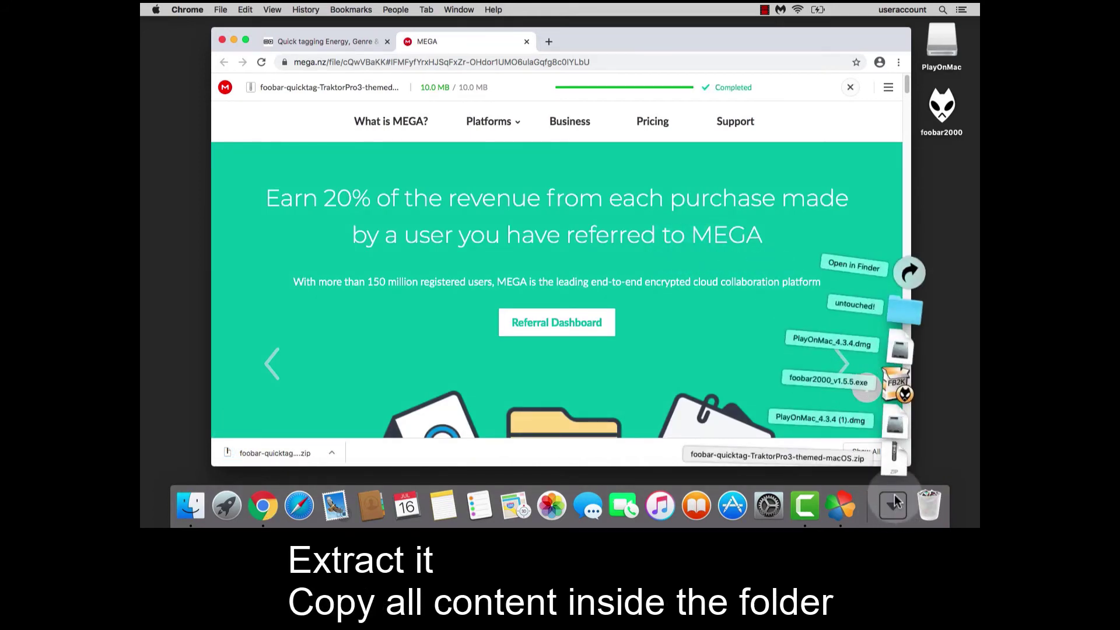
{"action": "left_click", "coordinate": [896, 466]}
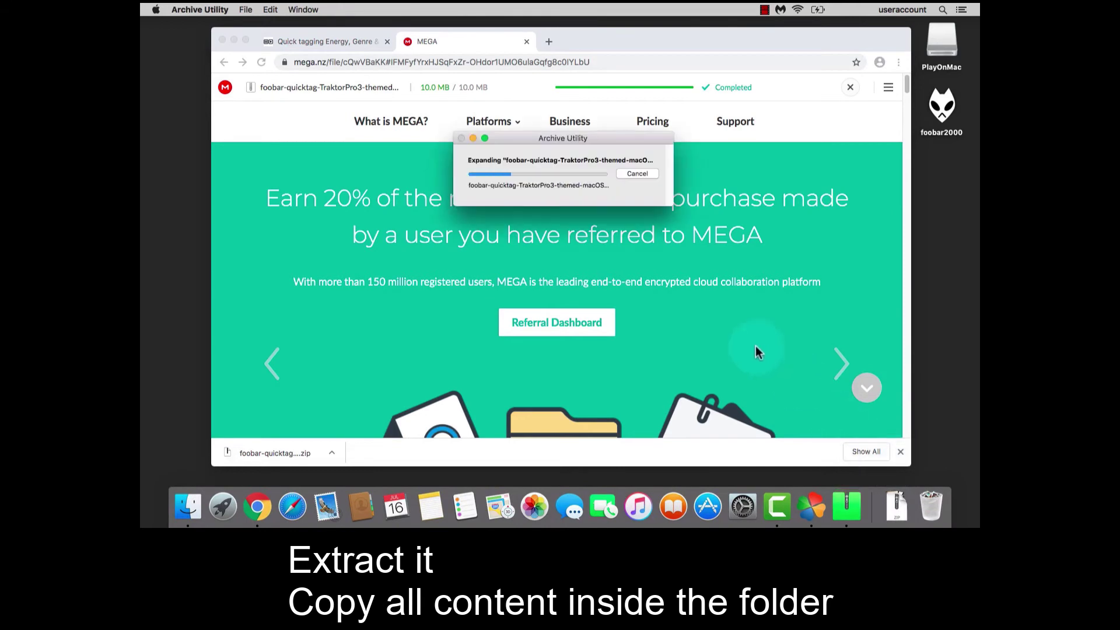
{"action": "left_click", "coordinate": [222, 40]}
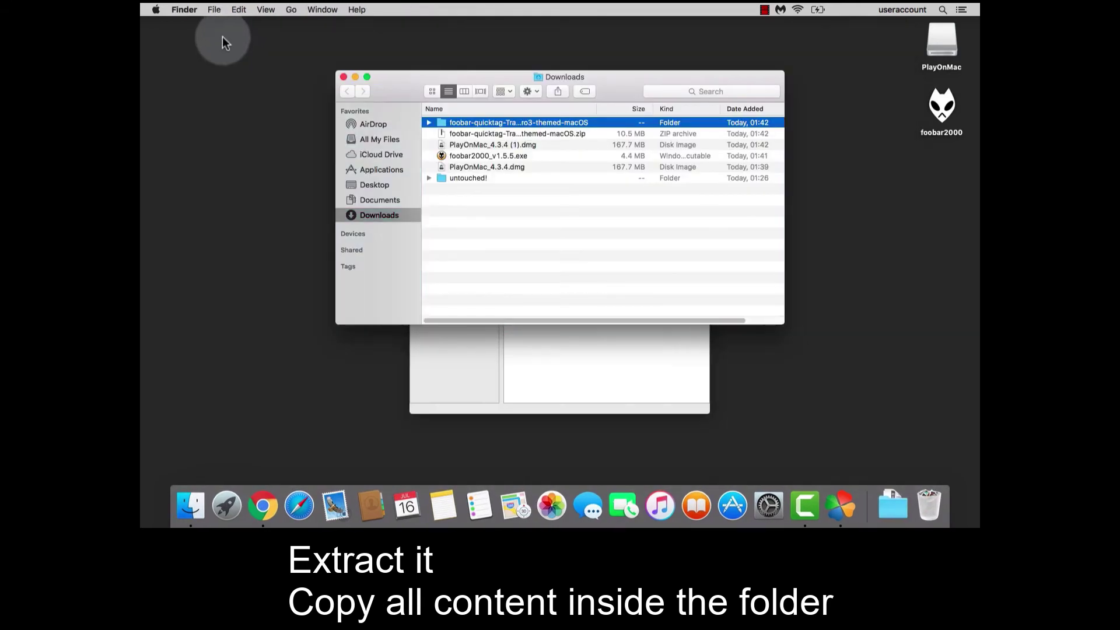
Step: Copy all items inside the extracted foobar-quicktag folder in Downloads, from the images folder through the icons folder
{"action": "left_click", "coordinate": [429, 123]}
{"action": "left_click", "coordinate": [477, 134]}
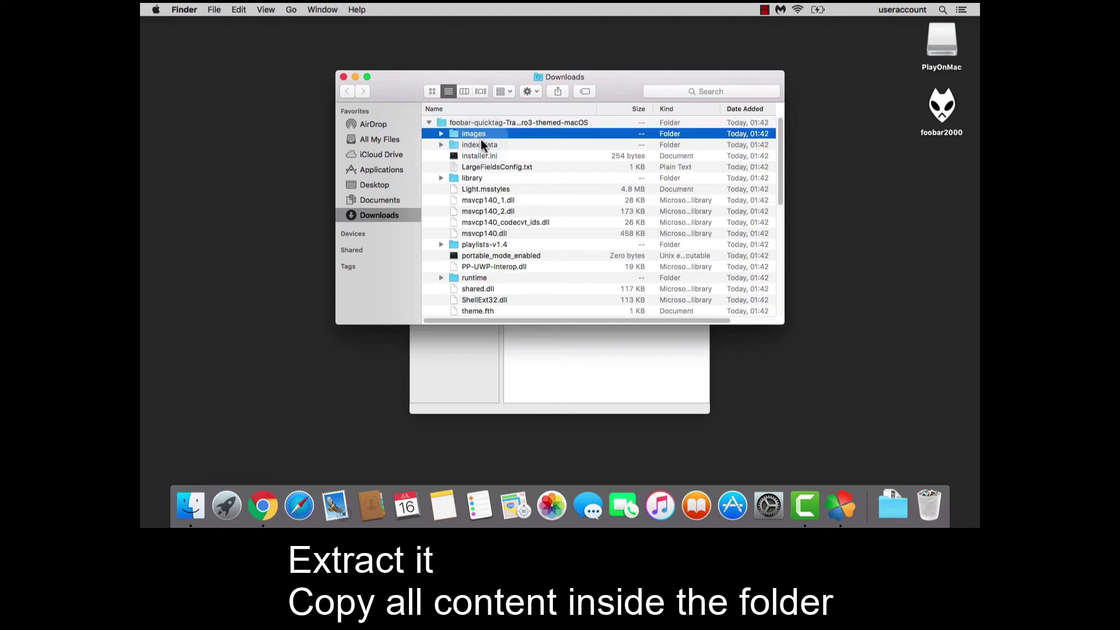
{"action": "scroll", "coordinate": [527, 262], "scroll_direction": "down", "scroll_amount": 5}
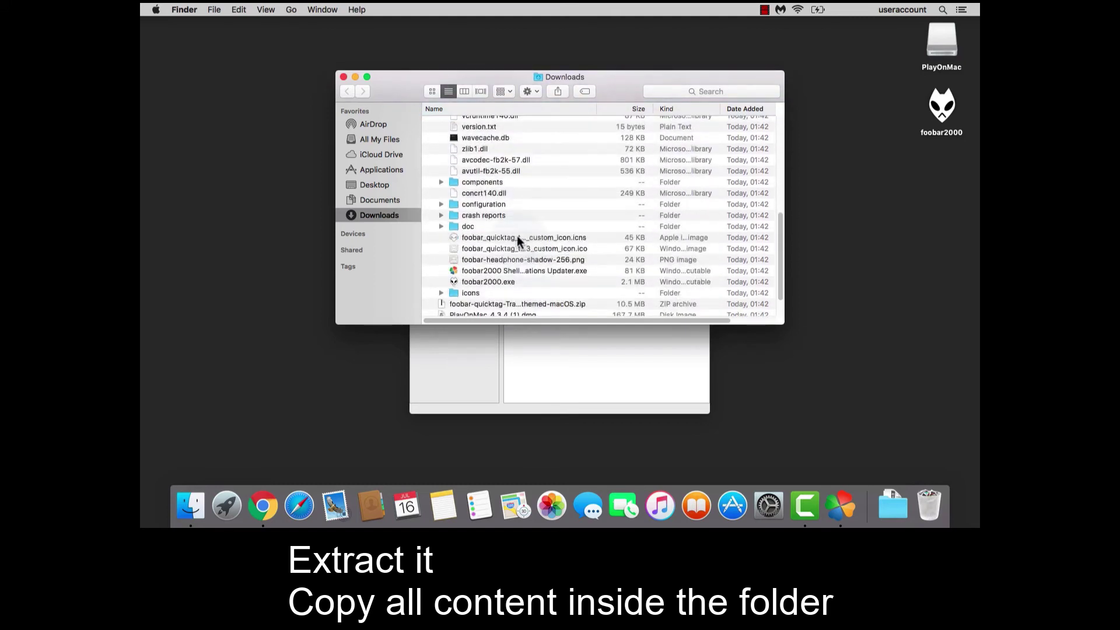
{"action": "scroll", "coordinate": [517, 239], "scroll_direction": "down", "scroll_amount": 3}
{"action": "left_click", "coordinate": [477, 254], "text": "shift"}
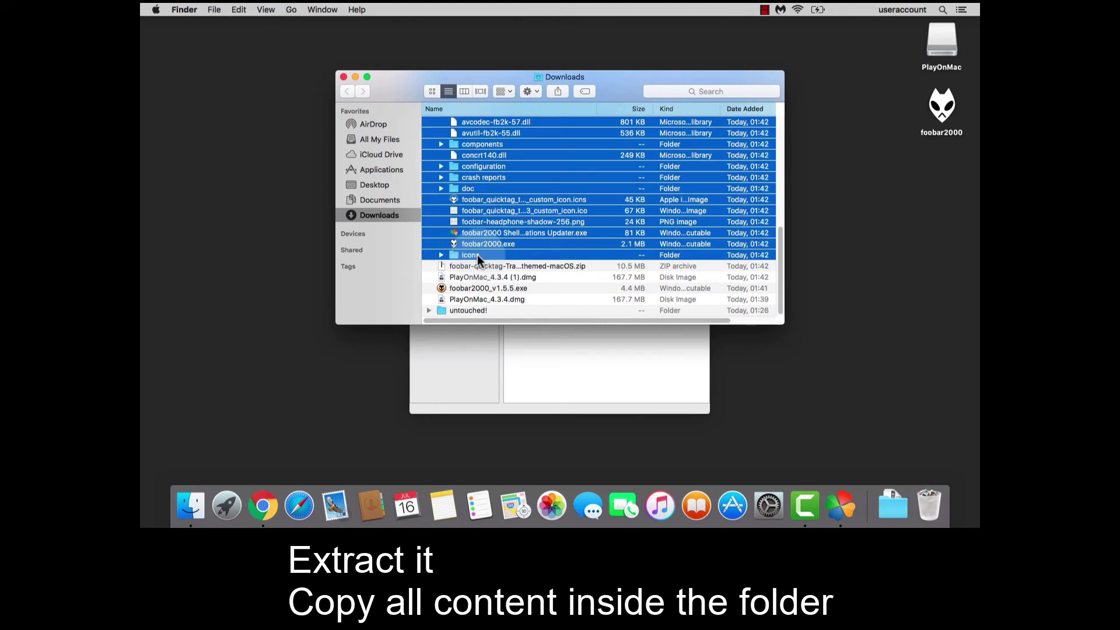
{"action": "right_click", "coordinate": [477, 255]}
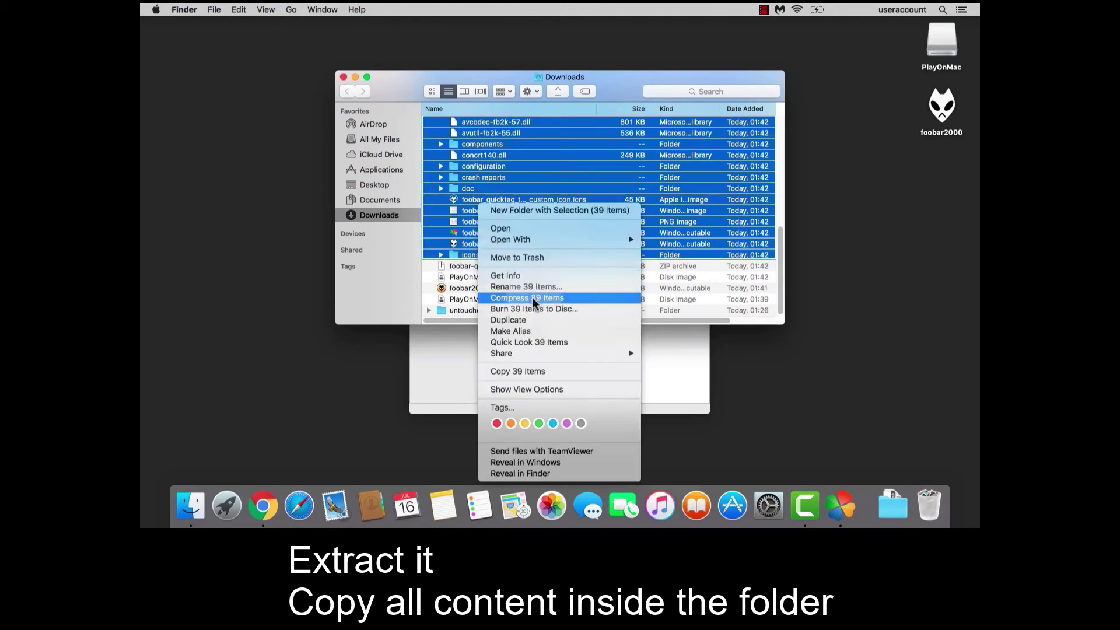
{"action": "left_click", "coordinate": [529, 375]}
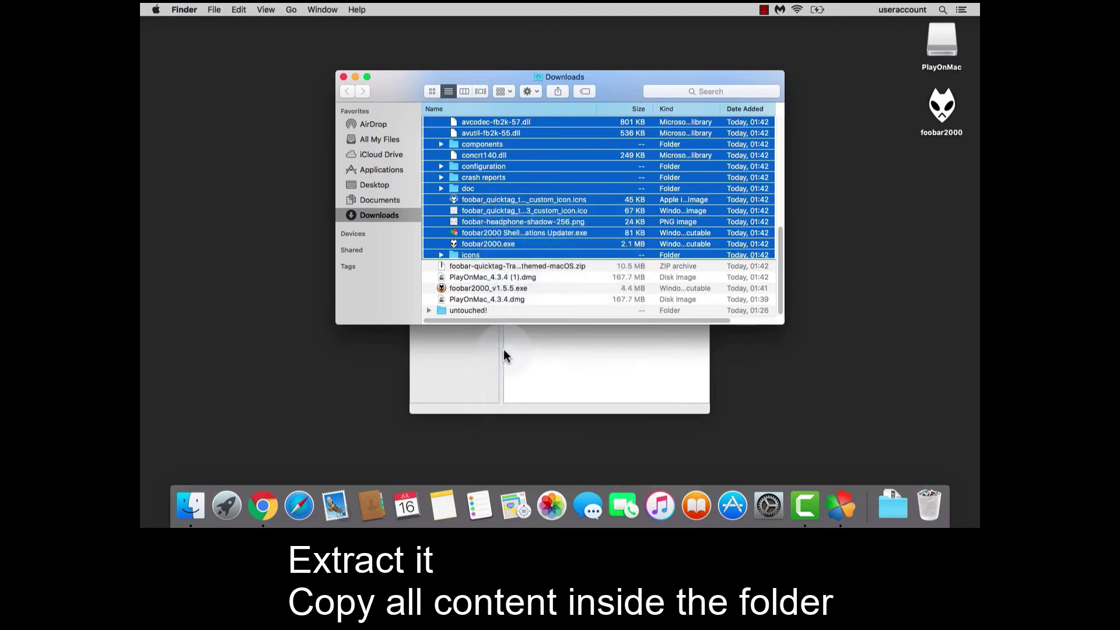
Step: Open foobar2000's application directory from PlayOnMac and paste the copied items there, replacing the existing files
{"action": "left_click", "coordinate": [577, 352]}
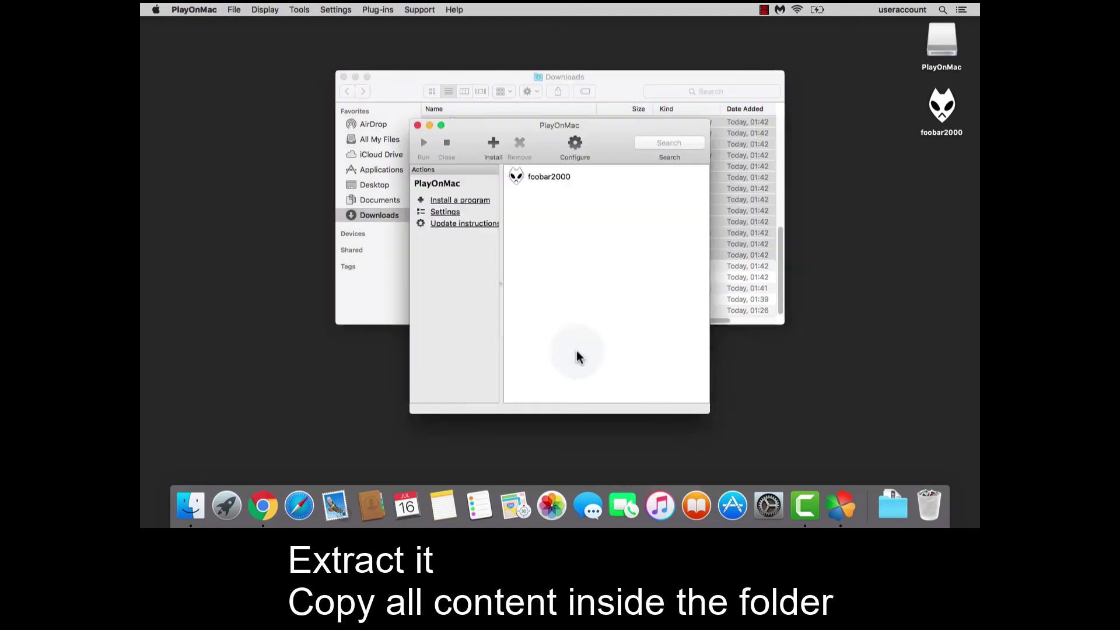
{"action": "right_click", "coordinate": [547, 178]}
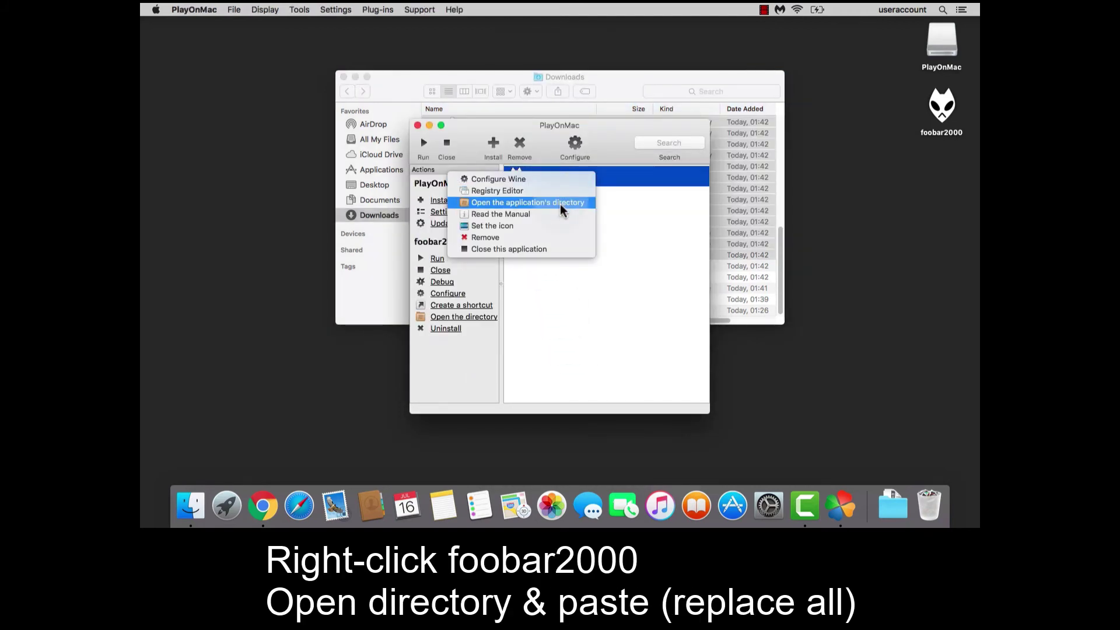
{"action": "left_click", "coordinate": [560, 203]}
{"action": "right_click", "coordinate": [747, 170]}
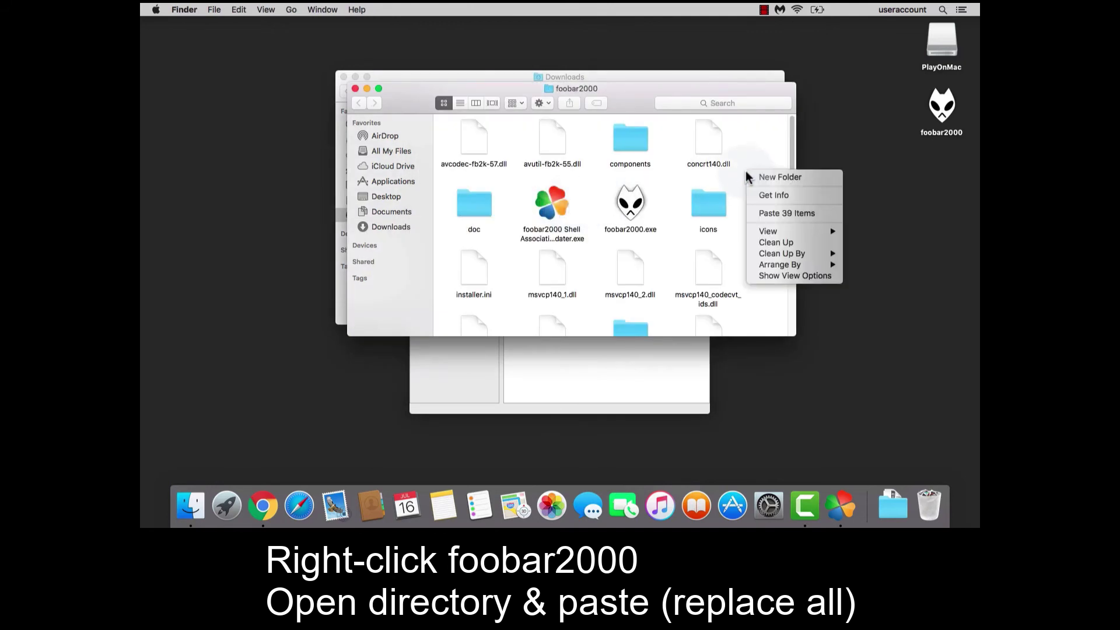
{"action": "left_click", "coordinate": [764, 213]}
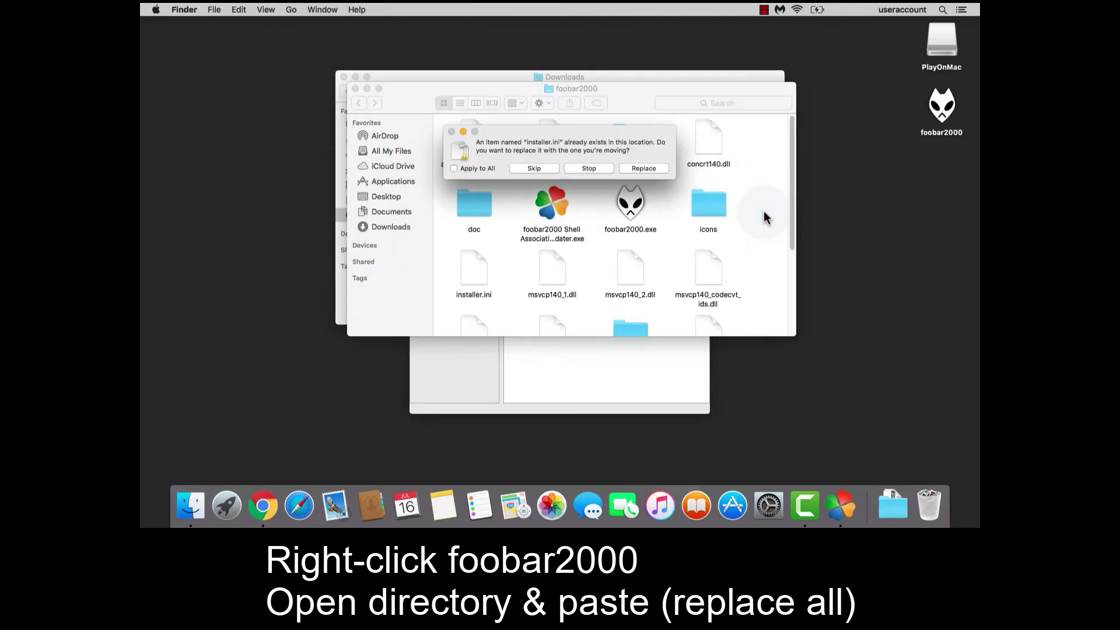
{"action": "left_click", "coordinate": [637, 168]}
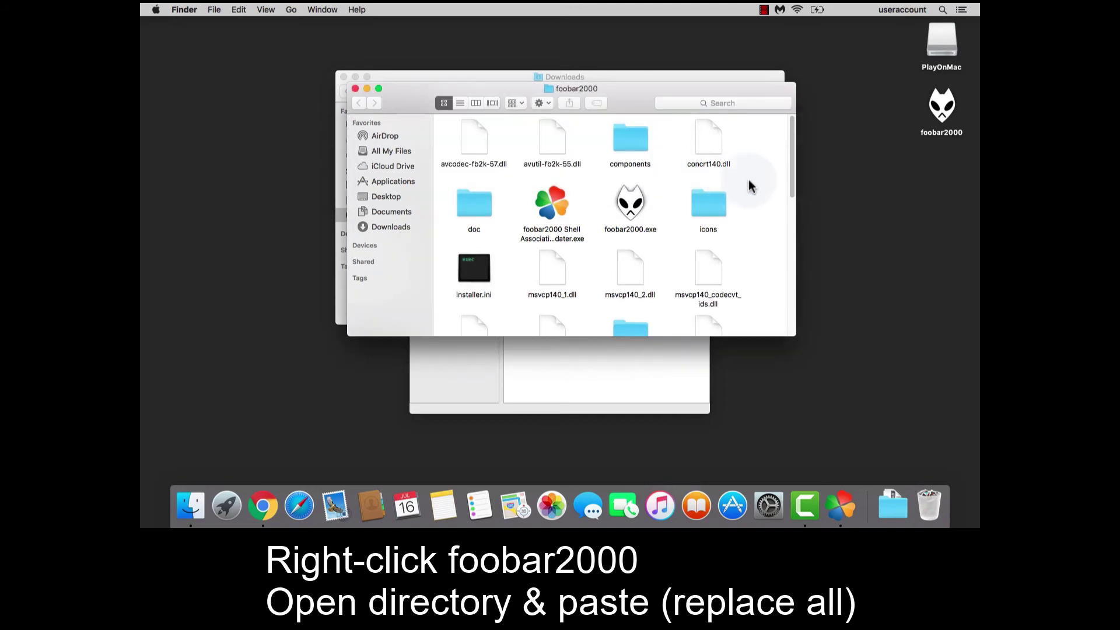
Step: Copy Light.msstyles from the foobar2000 folder to the desktop, and close the foobar2000 and Downloads windows
{"action": "scroll", "coordinate": [638, 267], "scroll_direction": "down", "scroll_amount": 10}
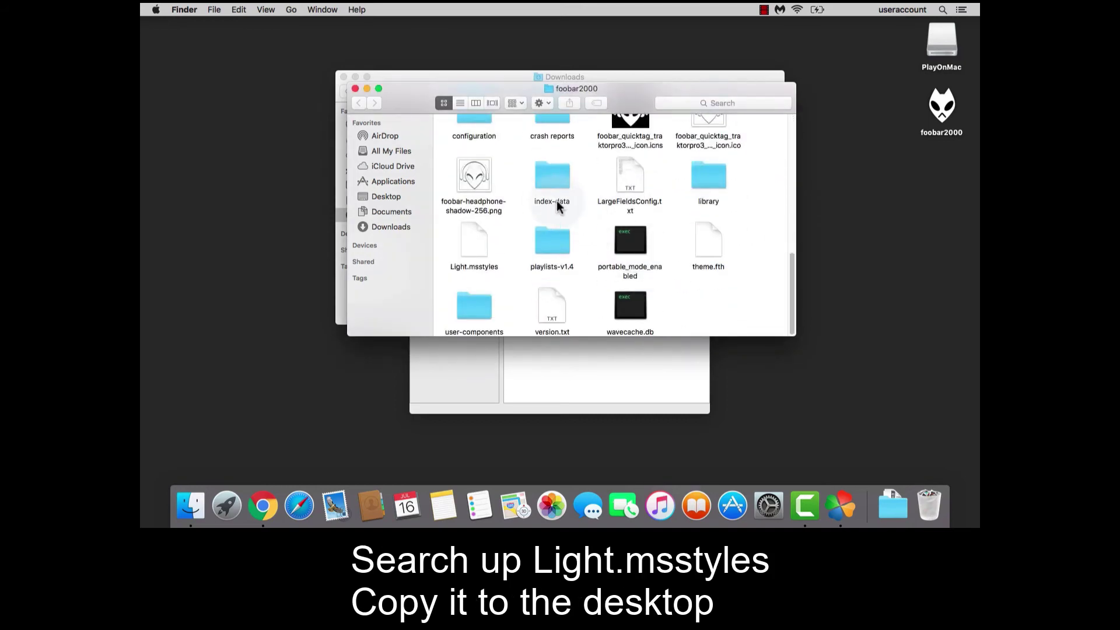
{"action": "left_click", "coordinate": [471, 249]}
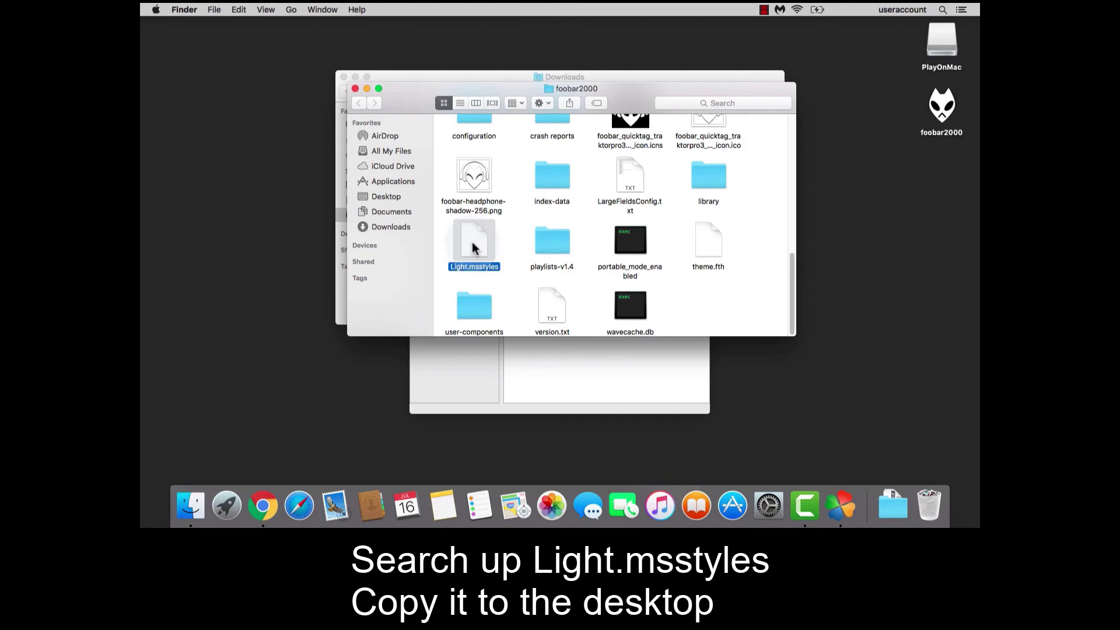
{"action": "right_click", "coordinate": [471, 243]}
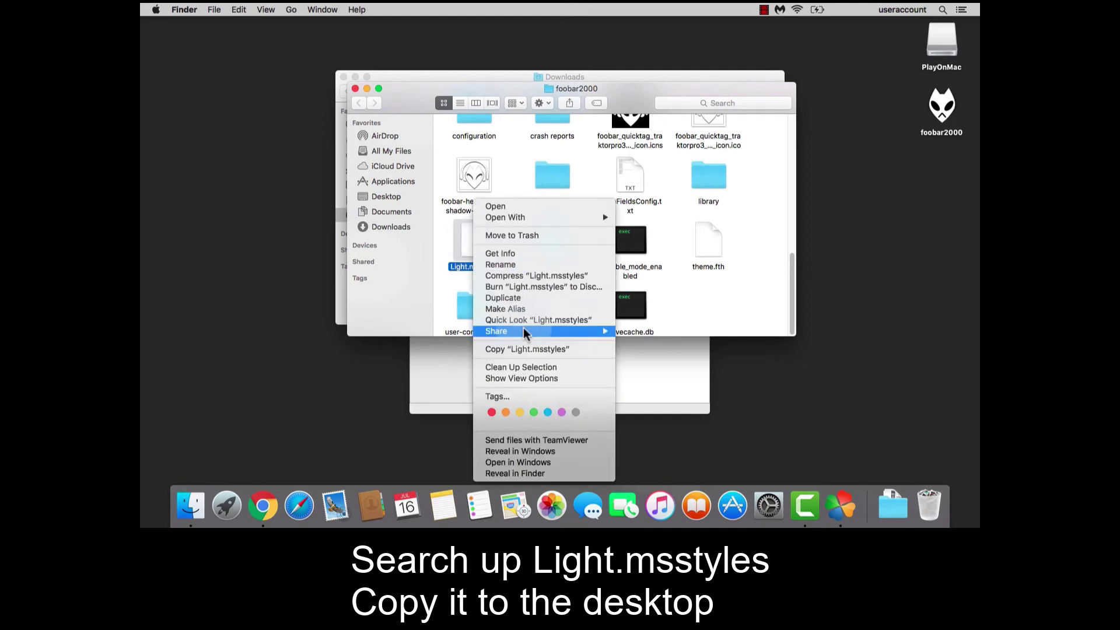
{"action": "left_click", "coordinate": [521, 350]}
{"action": "right_click", "coordinate": [933, 163]}
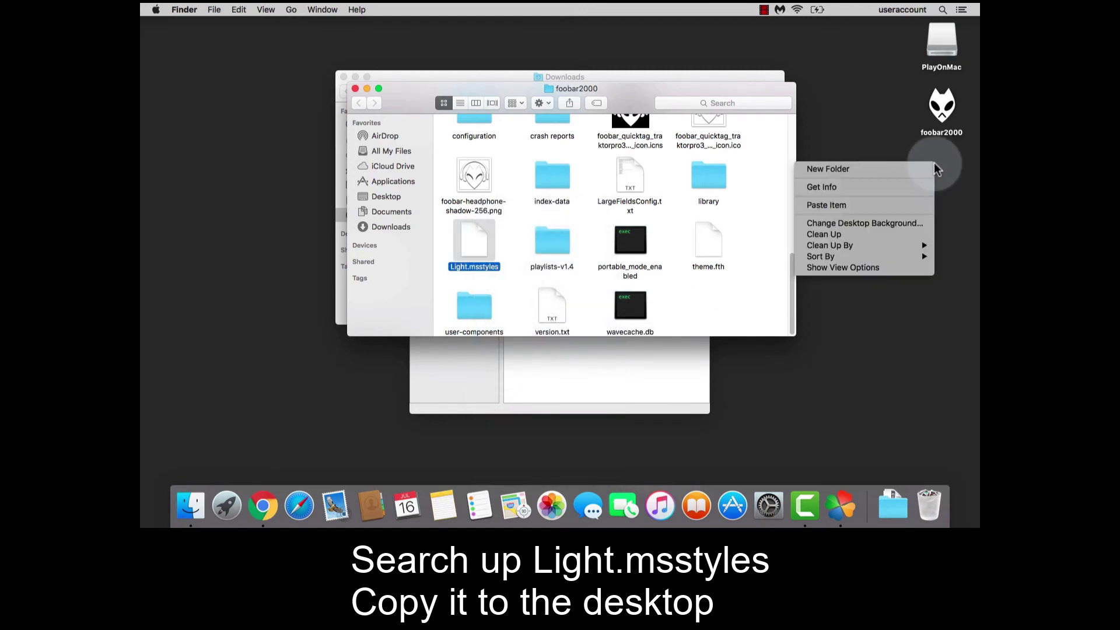
{"action": "left_click", "coordinate": [915, 206]}
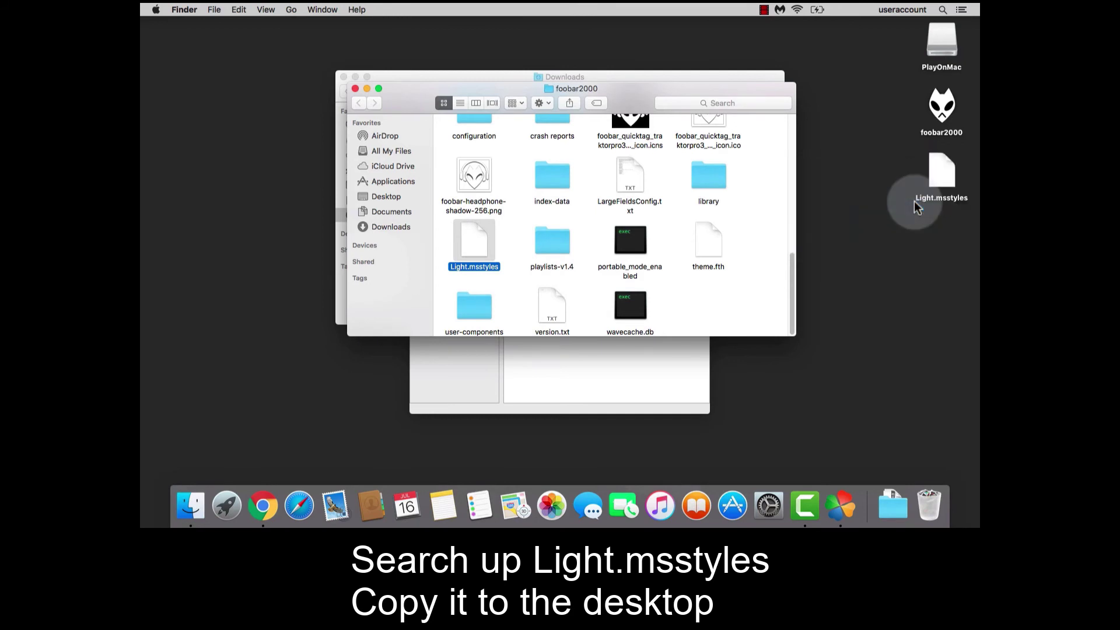
{"action": "left_click", "coordinate": [355, 88]}
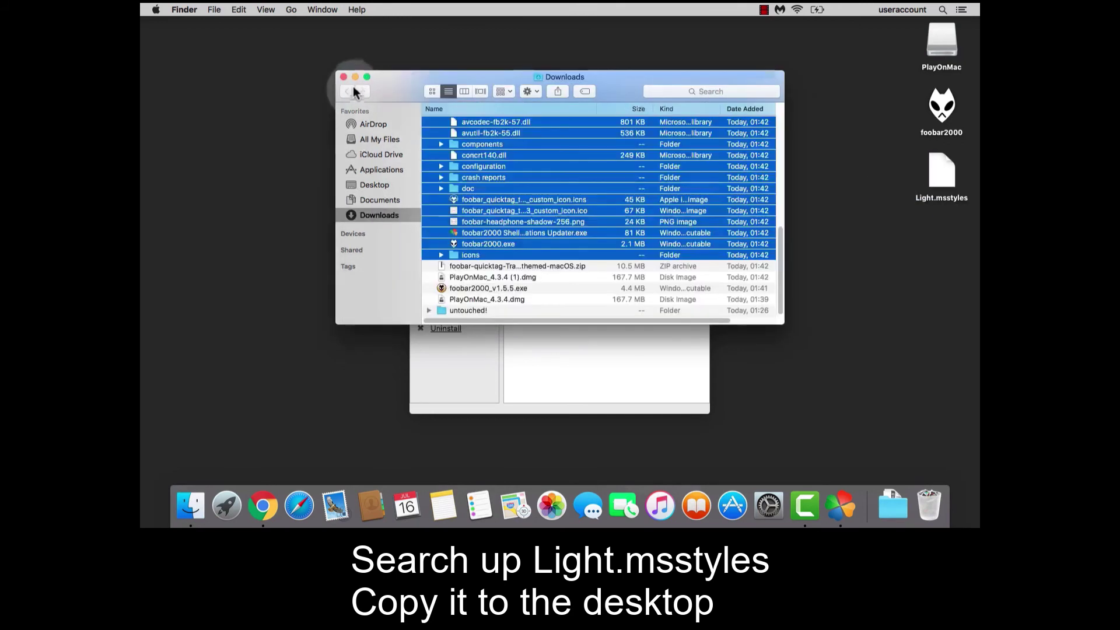
{"action": "left_click", "coordinate": [343, 76]}
Step: Open the Wine configuration for foobar2000 in PlayOnMac and apply Windows 10 as the Windows version
{"action": "right_click", "coordinate": [561, 180]}
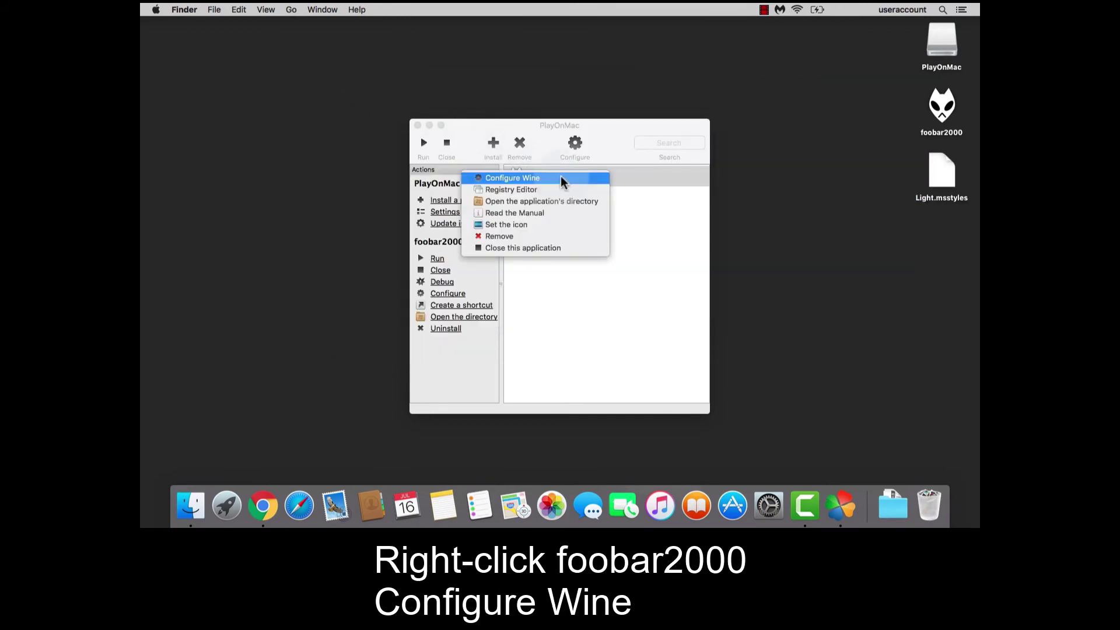
{"action": "left_click", "coordinate": [570, 181]}
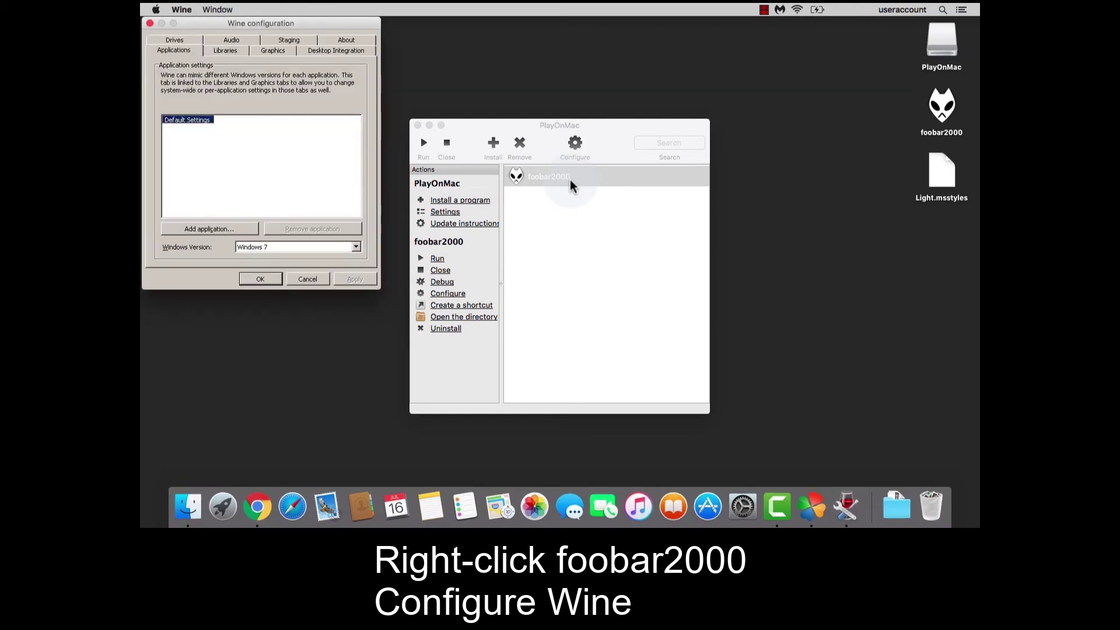
{"action": "left_click", "coordinate": [300, 247]}
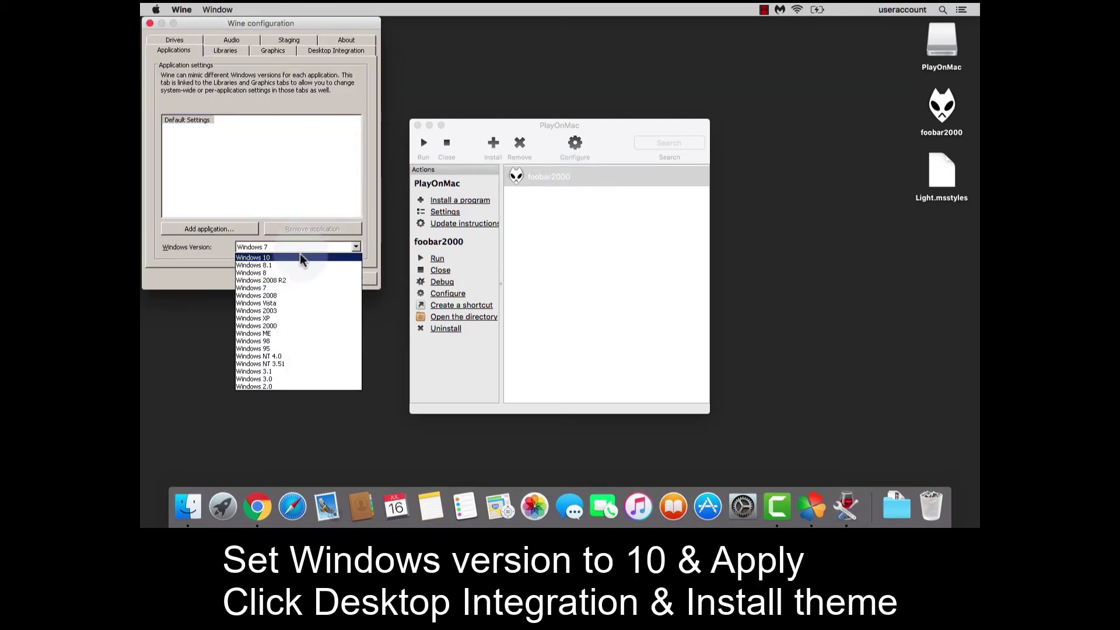
{"action": "left_click", "coordinate": [302, 257]}
{"action": "left_click", "coordinate": [353, 279]}
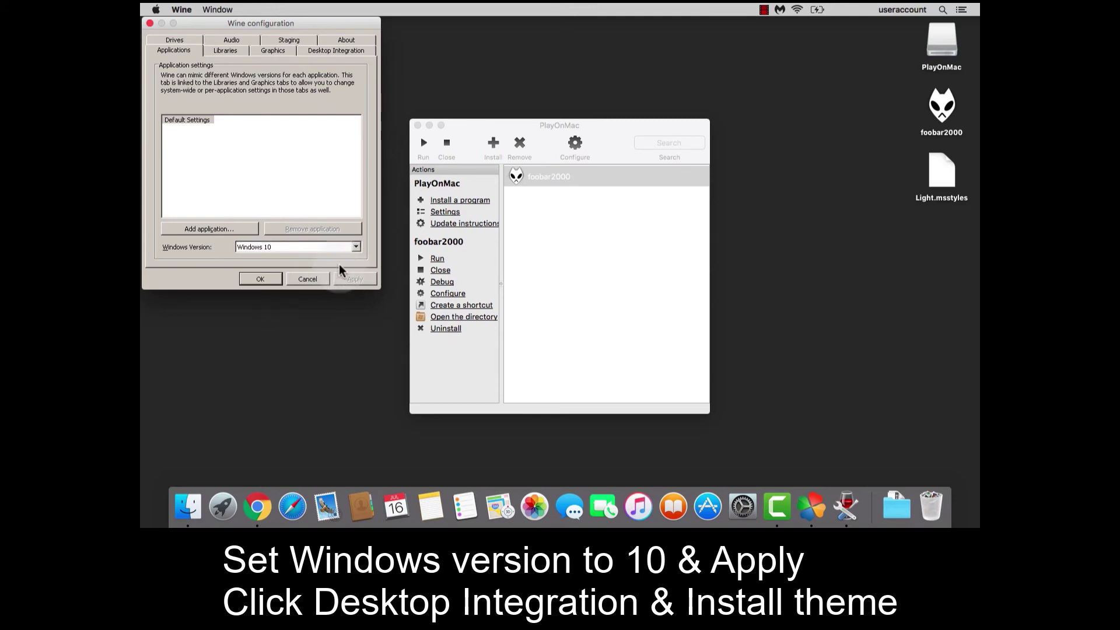
{"action": "left_click", "coordinate": [329, 51]}
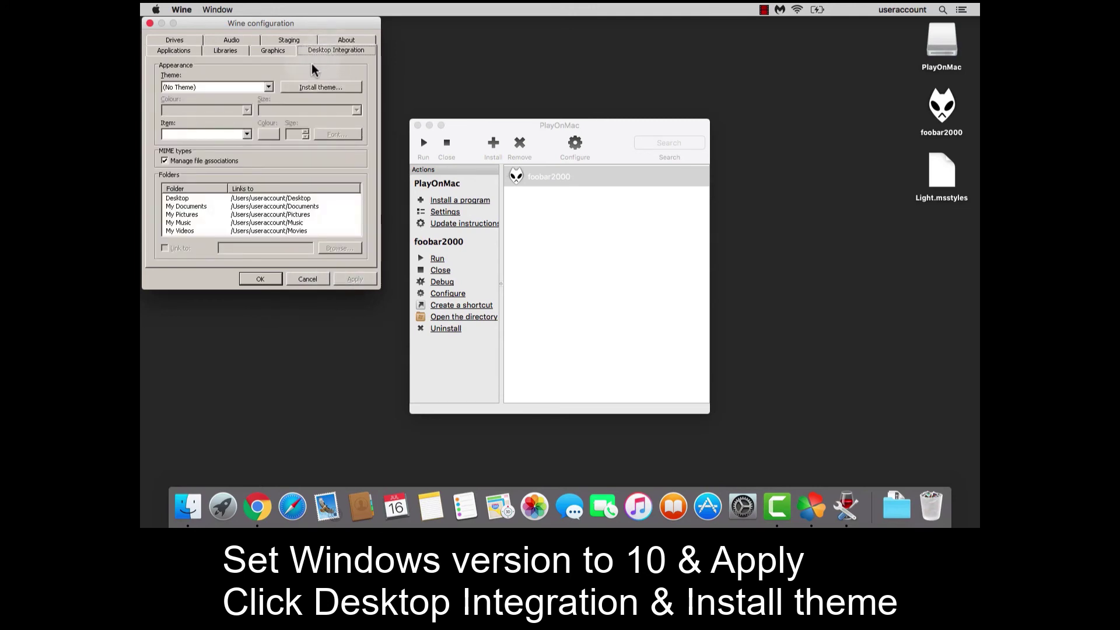
{"action": "left_click", "coordinate": [310, 86]}
{"action": "left_click", "coordinate": [257, 68]}
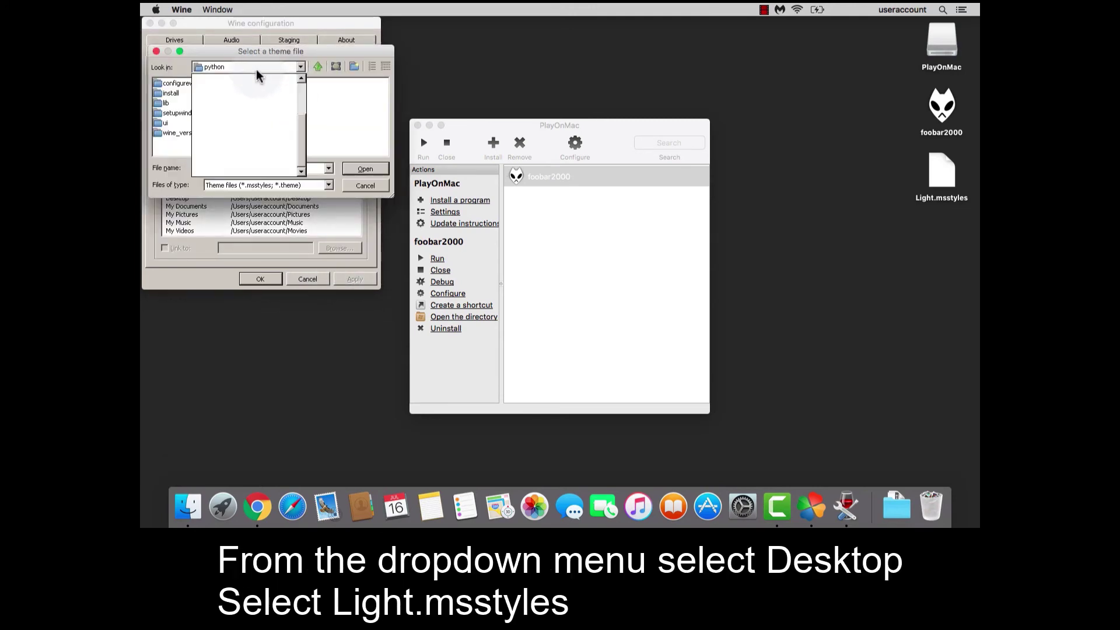
{"action": "left_click", "coordinate": [245, 79]}
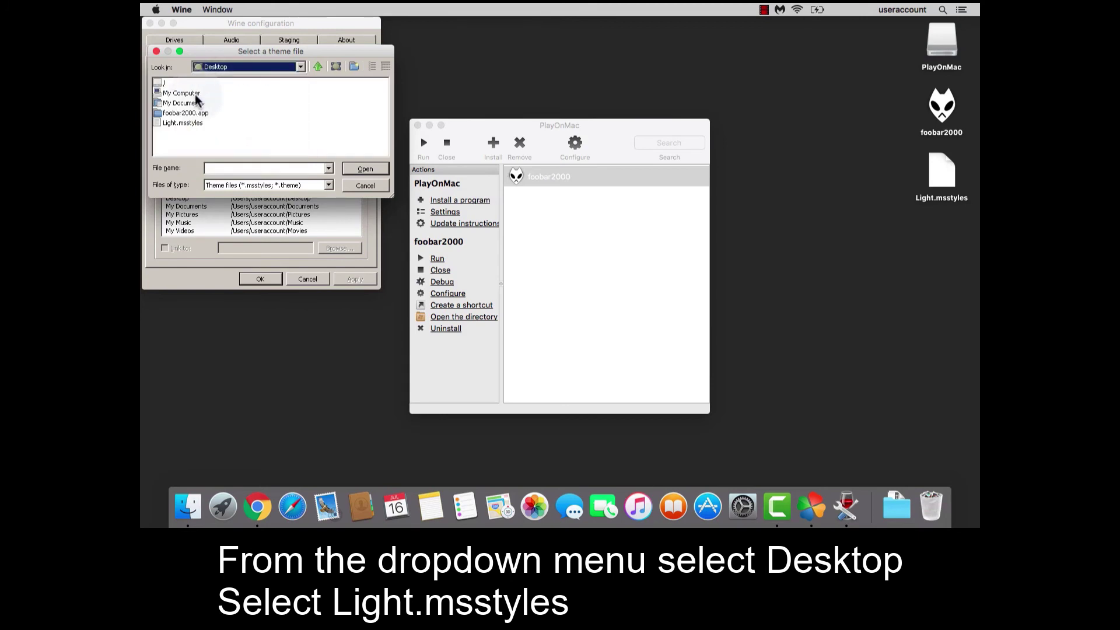
{"action": "left_click", "coordinate": [183, 124]}
{"action": "left_click", "coordinate": [363, 168]}
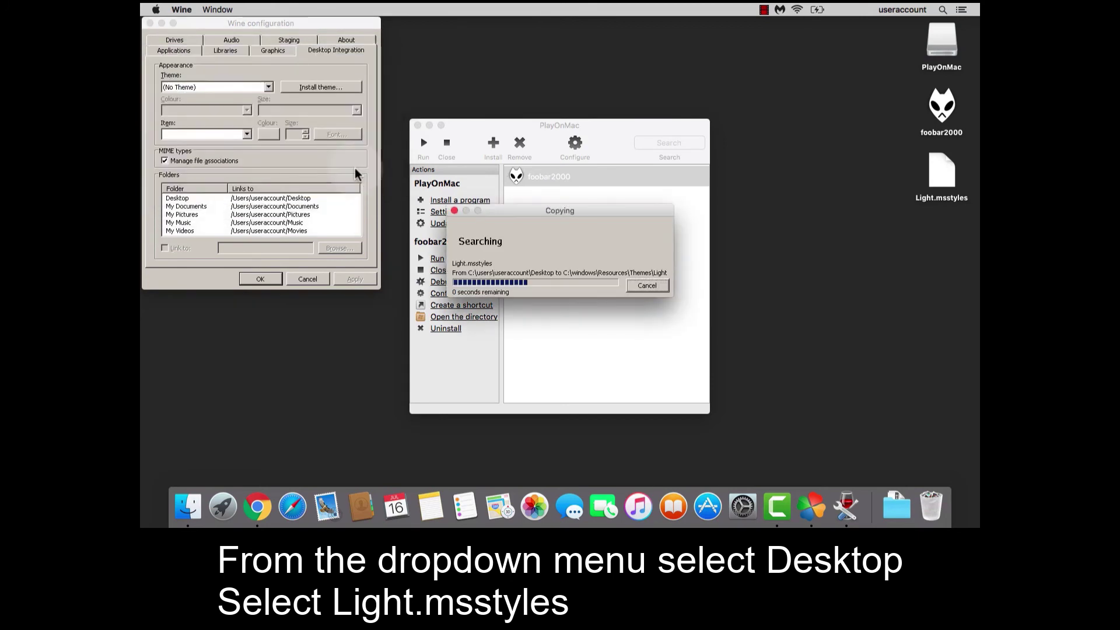
Step: Set the Wine theme to Light with the Radiance colour and apply it
{"action": "left_click", "coordinate": [268, 86]}
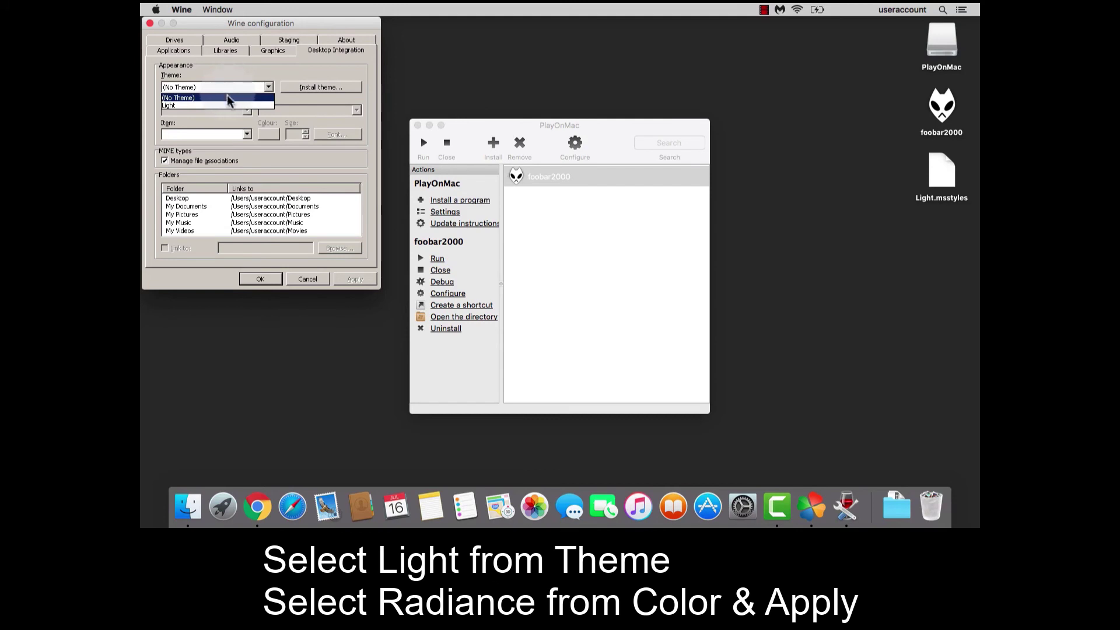
{"action": "left_click", "coordinate": [227, 106]}
{"action": "left_click", "coordinate": [226, 112]}
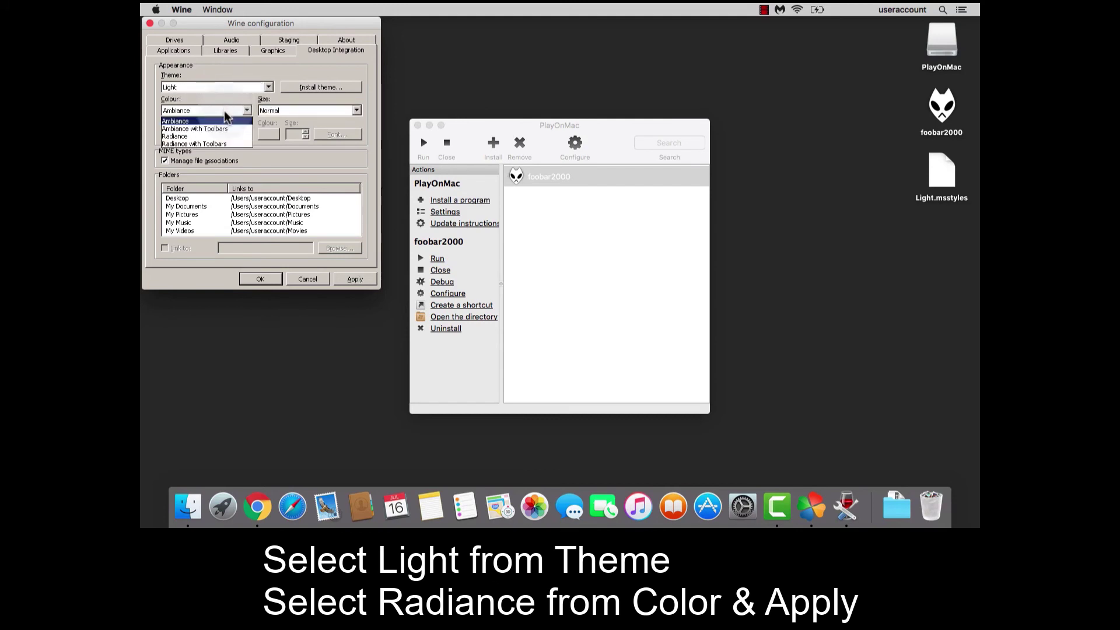
{"action": "left_click", "coordinate": [227, 137]}
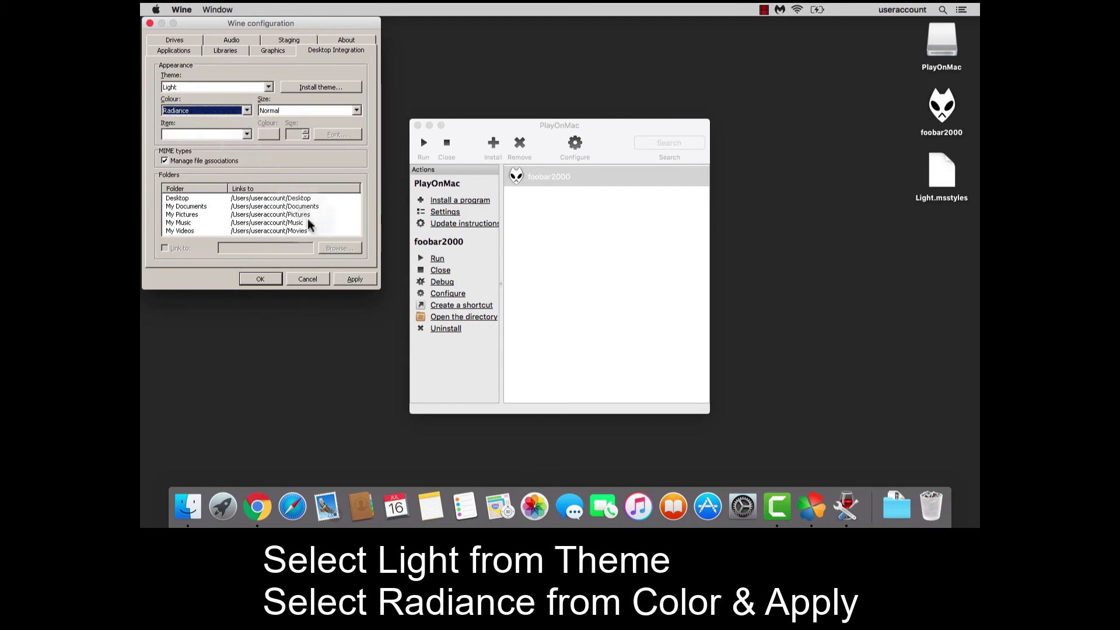
{"action": "left_click", "coordinate": [351, 280]}
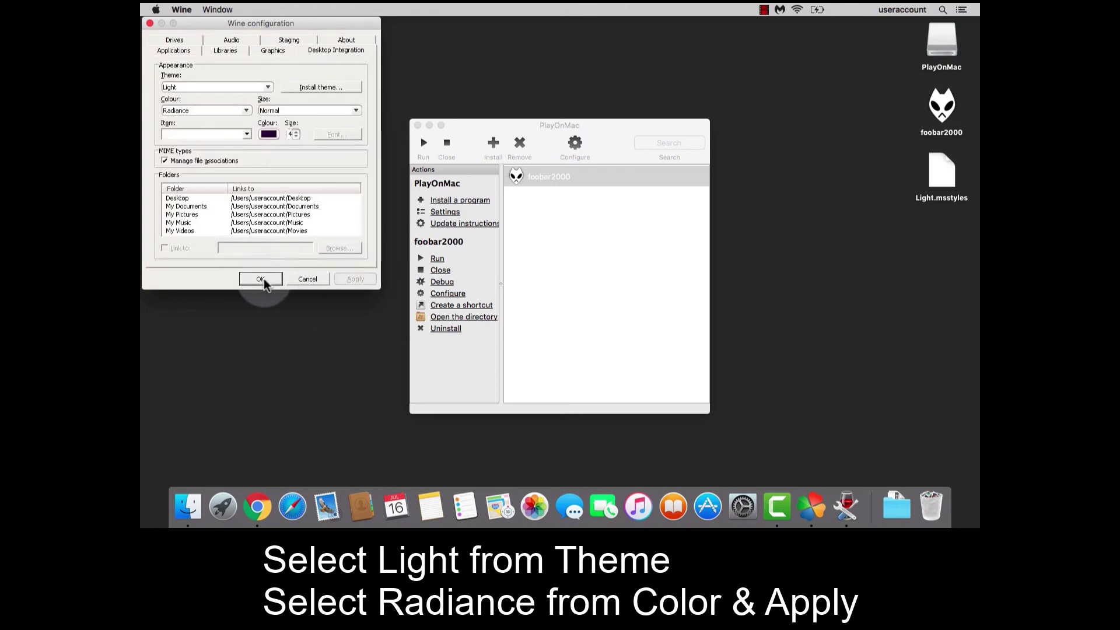
Step: Confirm and close the Wine configuration, and quit PlayOnMac with all its windows
{"action": "left_click", "coordinate": [262, 280]}
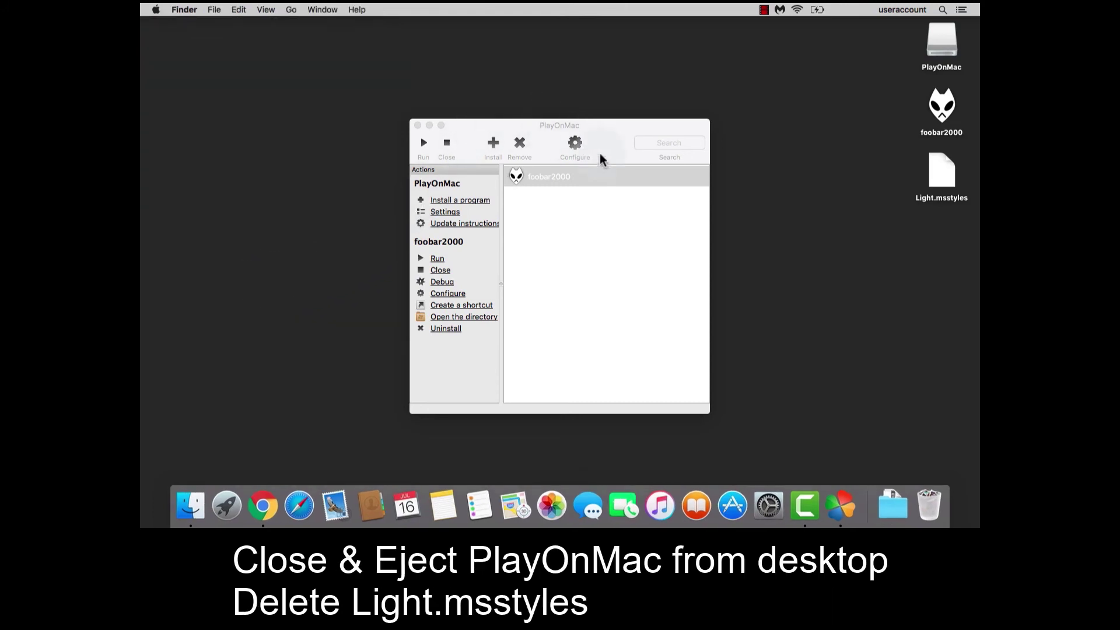
{"action": "left_click", "coordinate": [418, 125]}
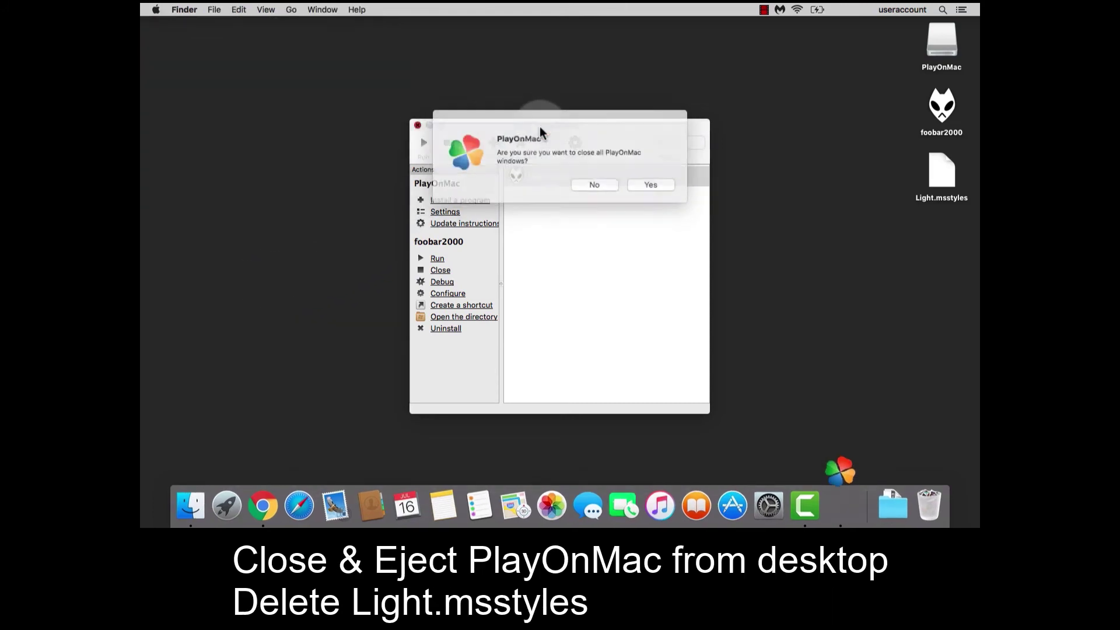
{"action": "left_click", "coordinate": [642, 181]}
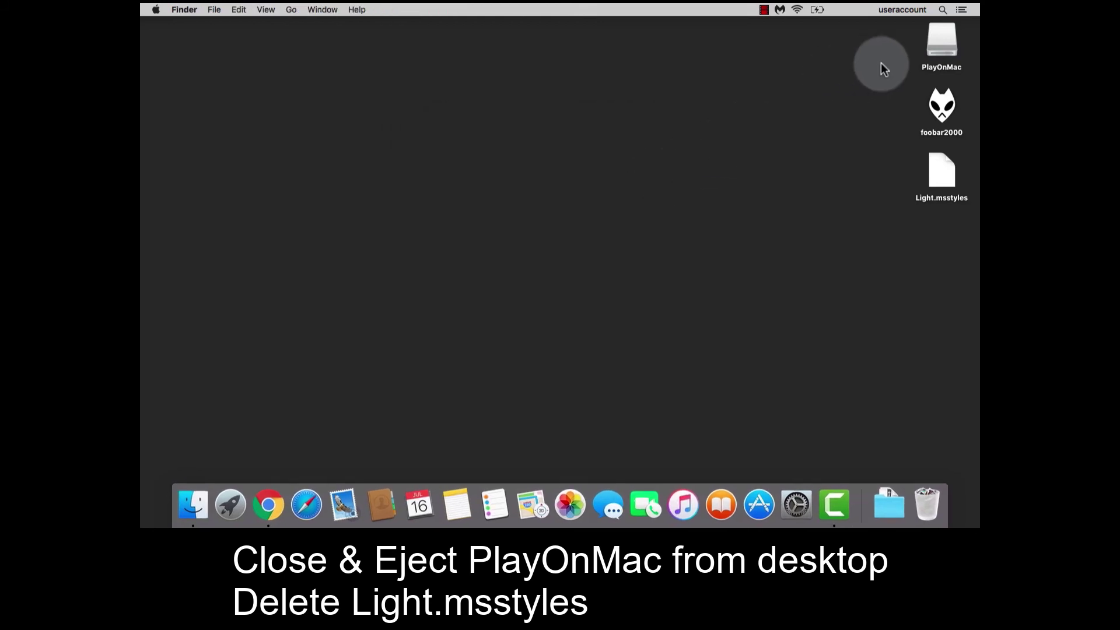
Step: Eject the PlayOnMac disk image from the desktop and move Light.msstyles to the Trash
{"action": "right_click", "coordinate": [945, 49]}
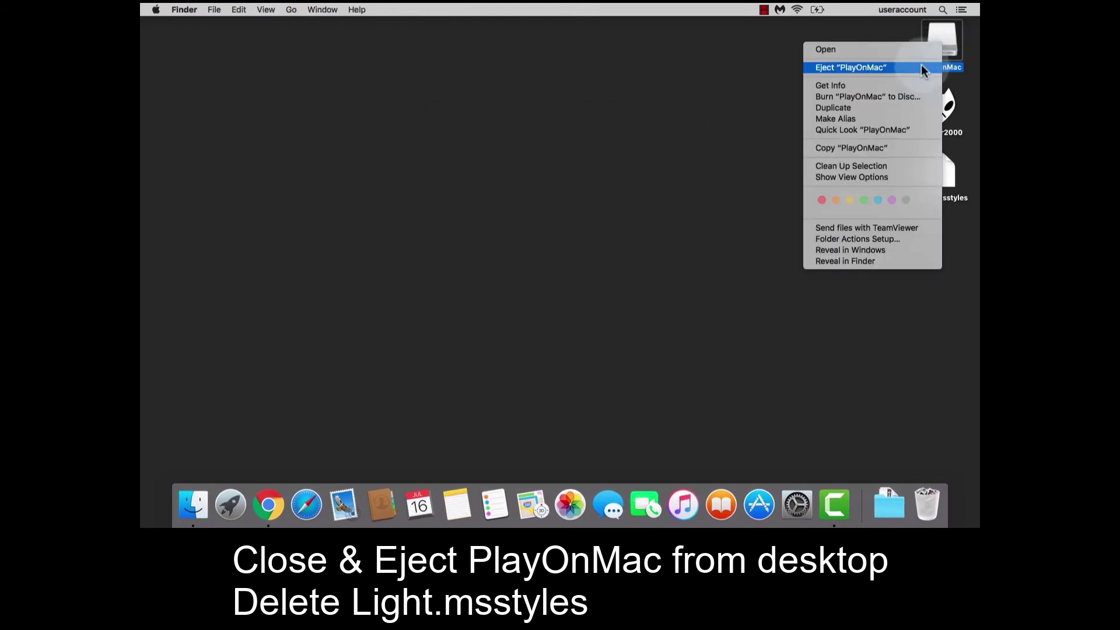
{"action": "left_click", "coordinate": [925, 67]}
{"action": "right_click", "coordinate": [938, 172]}
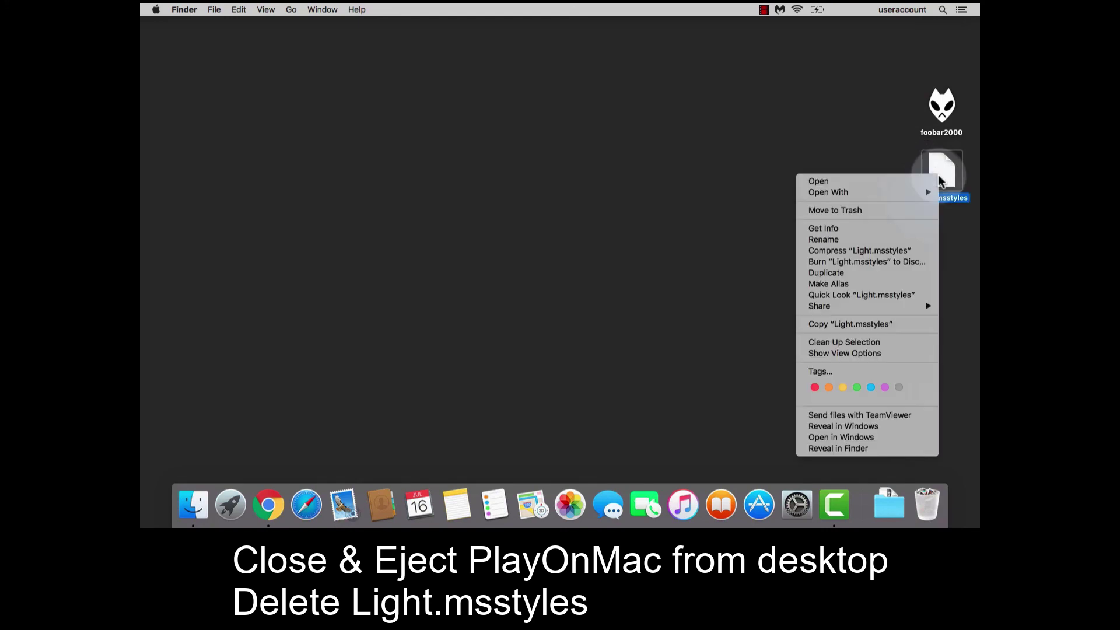
{"action": "left_click", "coordinate": [906, 211]}
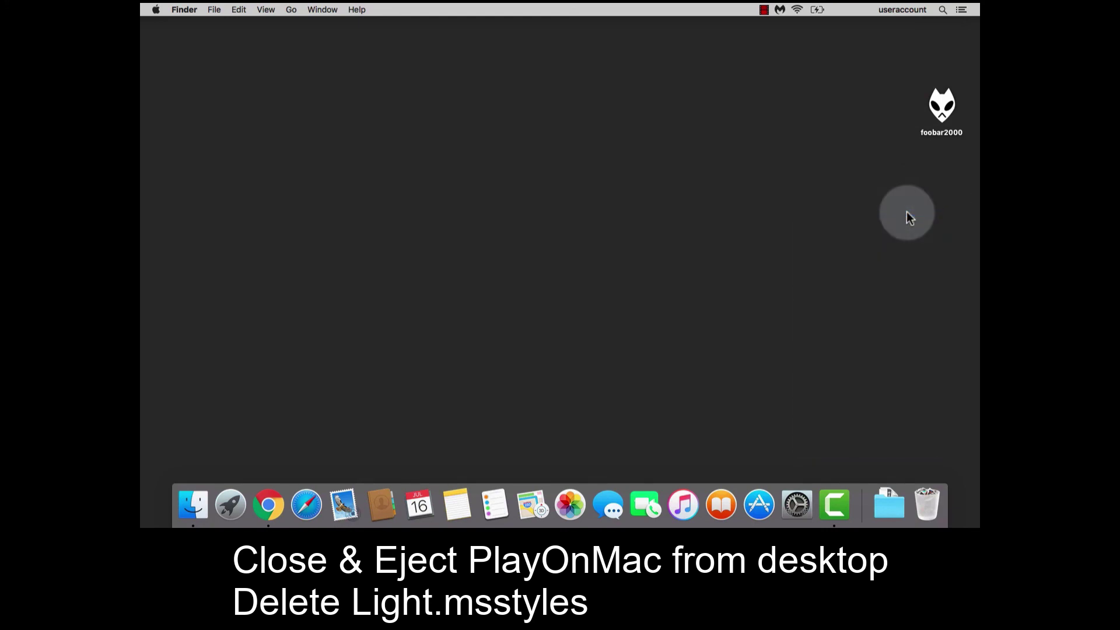
Step: Launch foobar2000 from the desktop and add all MP3 tracks from the untouched! folder in Downloads to its playlist
{"action": "double_click", "coordinate": [933, 65]}
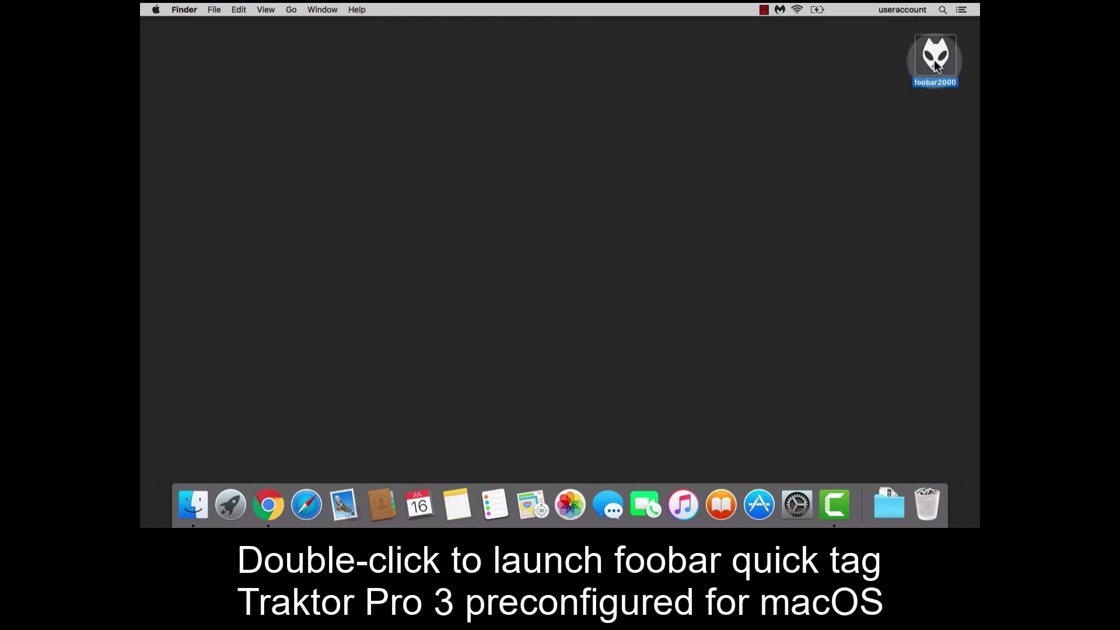
{"action": "left_click", "coordinate": [684, 127]}
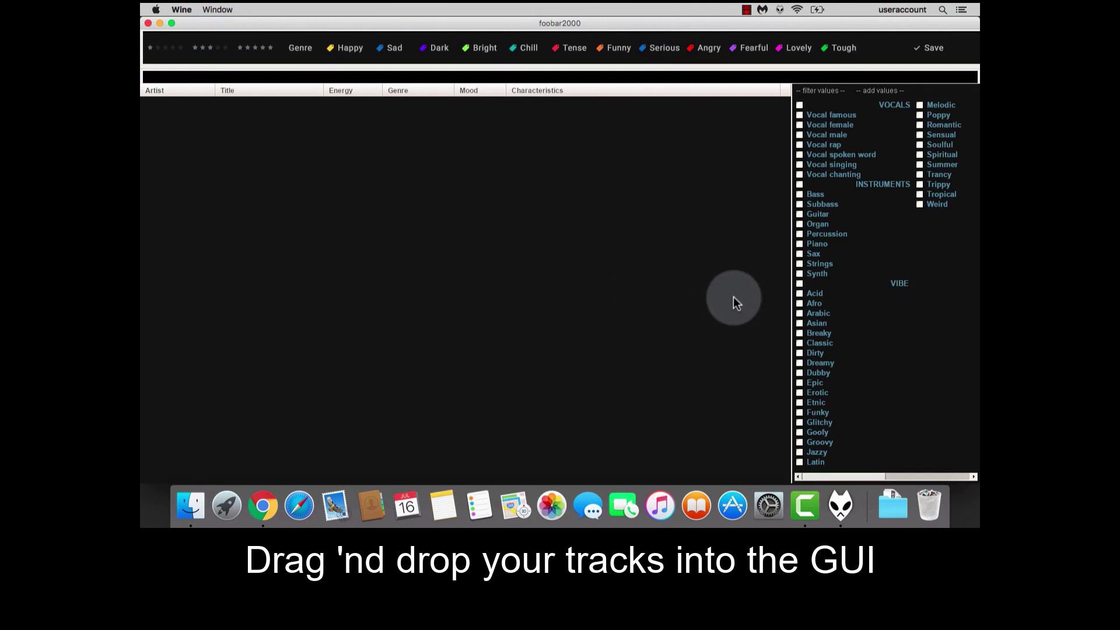
{"action": "left_click", "coordinate": [890, 503]}
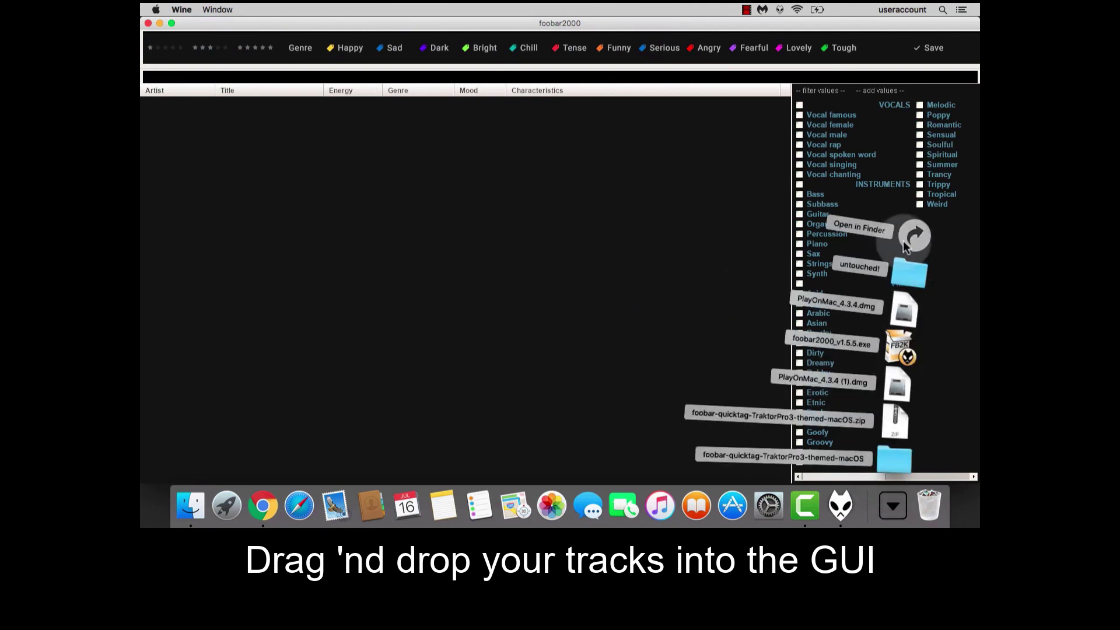
{"action": "left_click", "coordinate": [885, 244]}
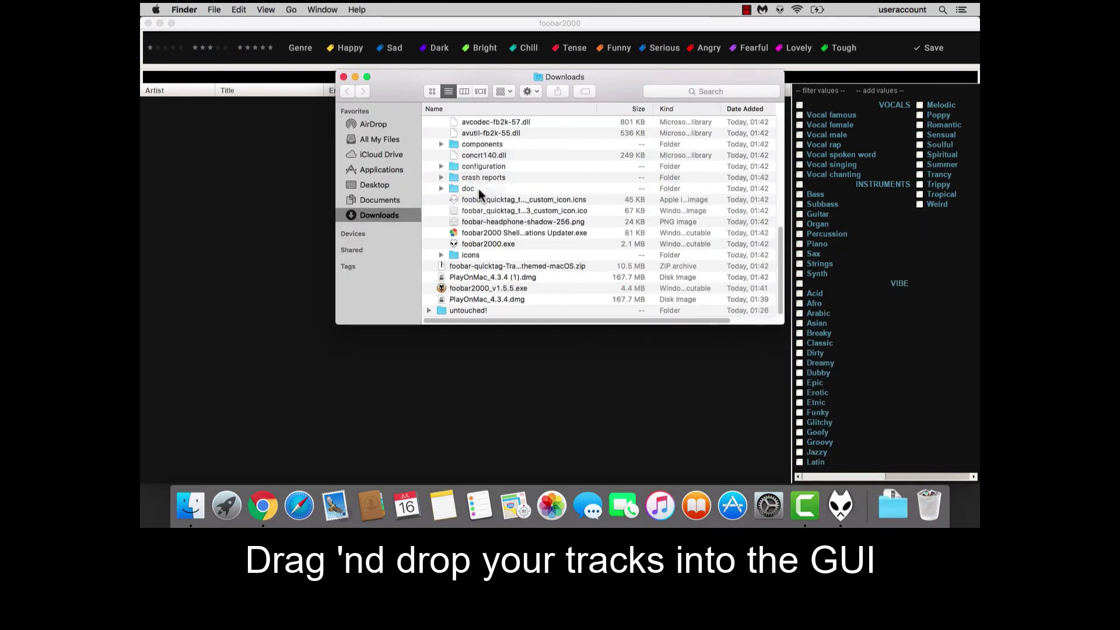
{"action": "left_click", "coordinate": [448, 310]}
{"action": "double_click", "coordinate": [447, 310]}
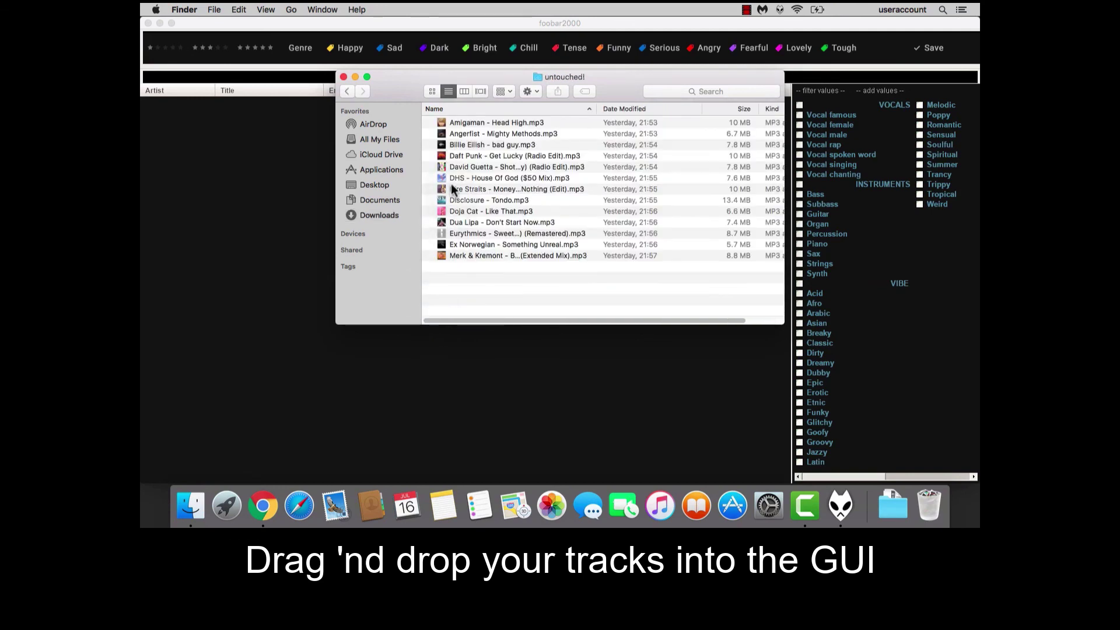
{"action": "left_click_drag", "start_coordinate": [519, 268], "coordinate": [250, 145]}
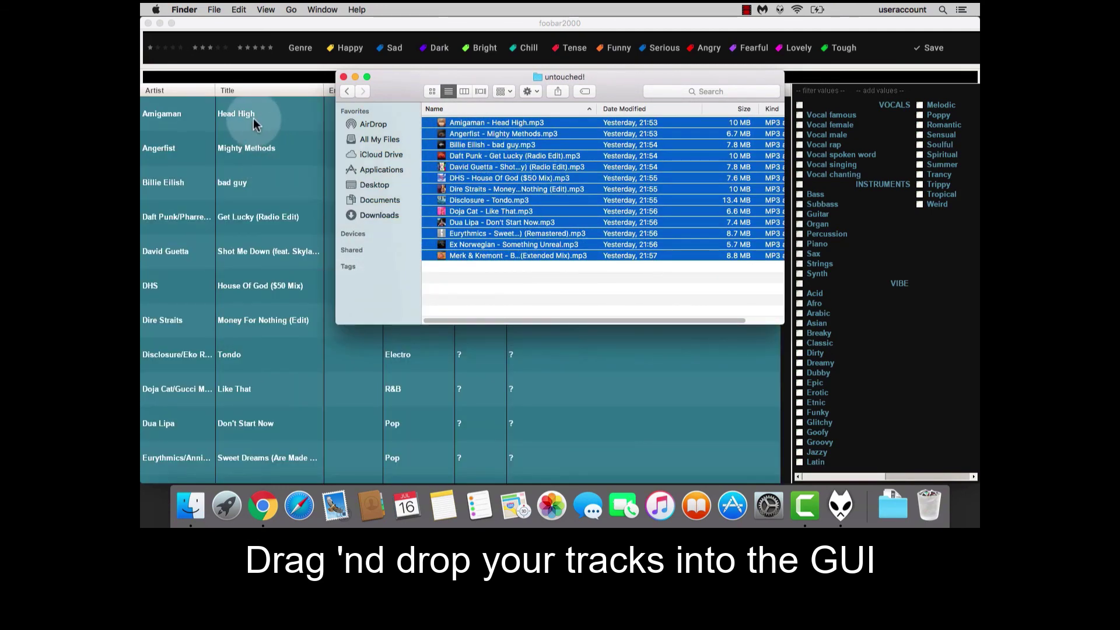
Step: Play the Amigaman track Head High in foobar2000 and skip ahead to about 0:37
{"action": "double_click", "coordinate": [254, 117]}
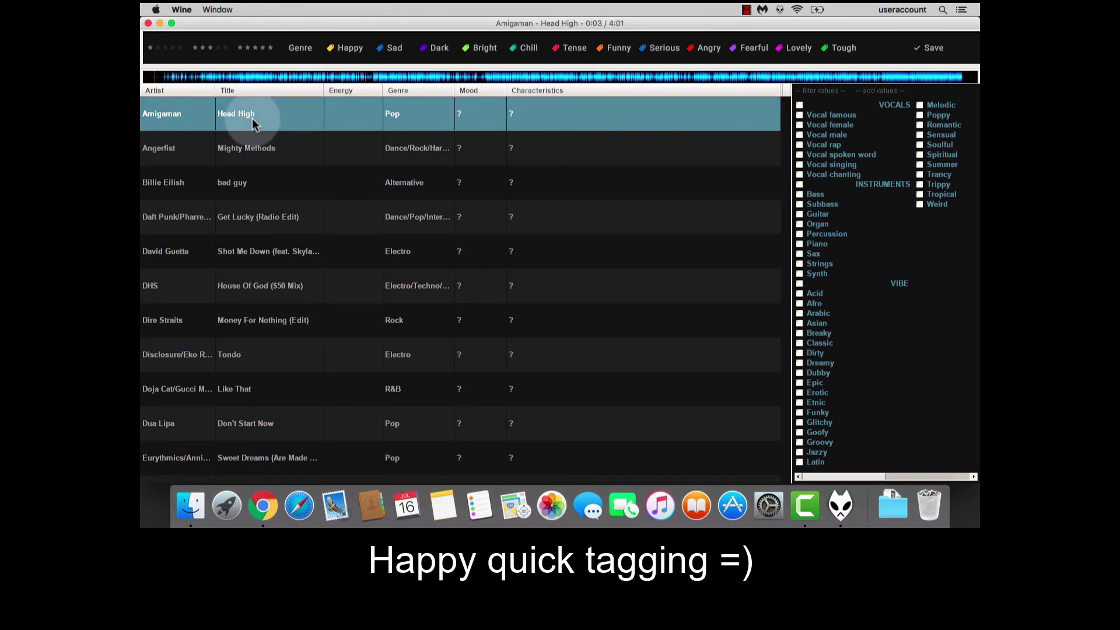
{"action": "key", "text": "Right"}
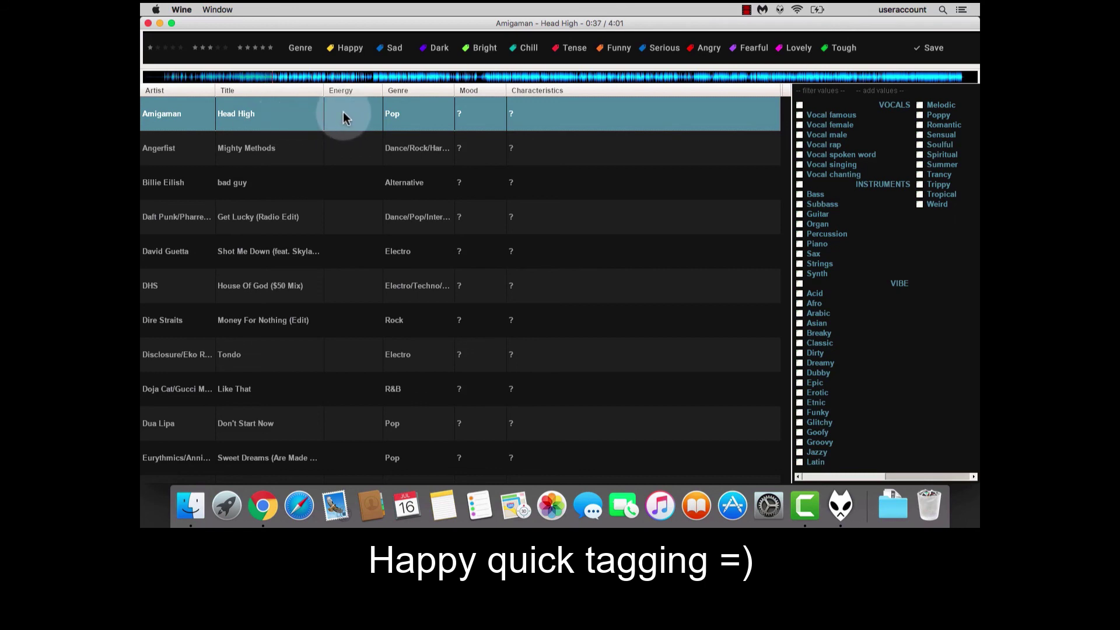
{"action": "left_click", "coordinate": [221, 52]}
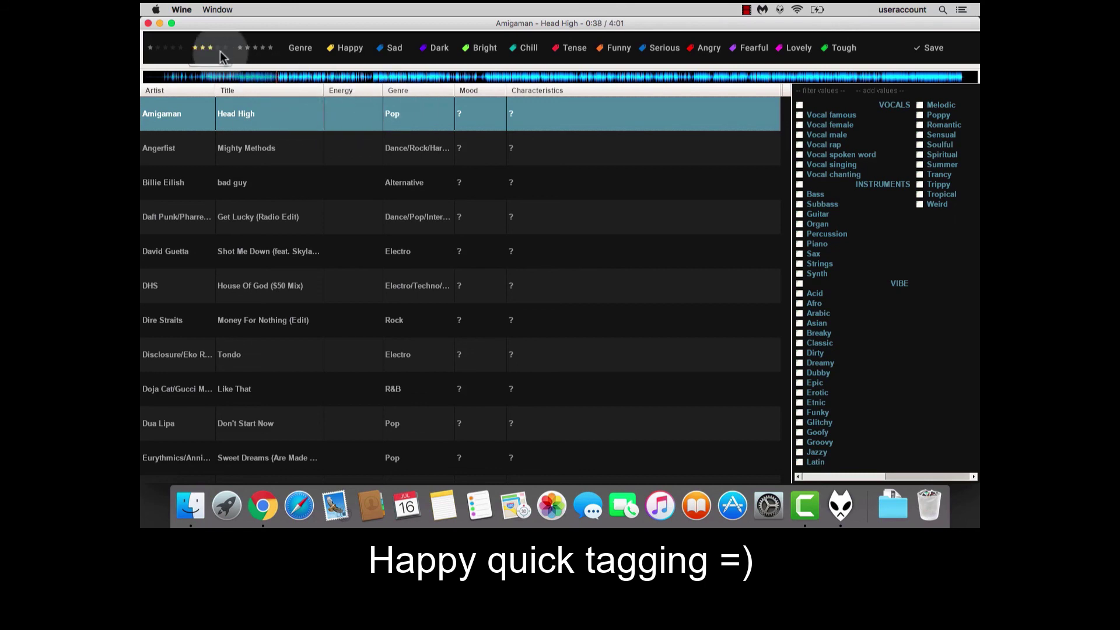
Step: Close foobar2000 and the Finder window of the untouched! folder
{"action": "left_click", "coordinate": [148, 26]}
{"action": "left_click", "coordinate": [343, 76]}
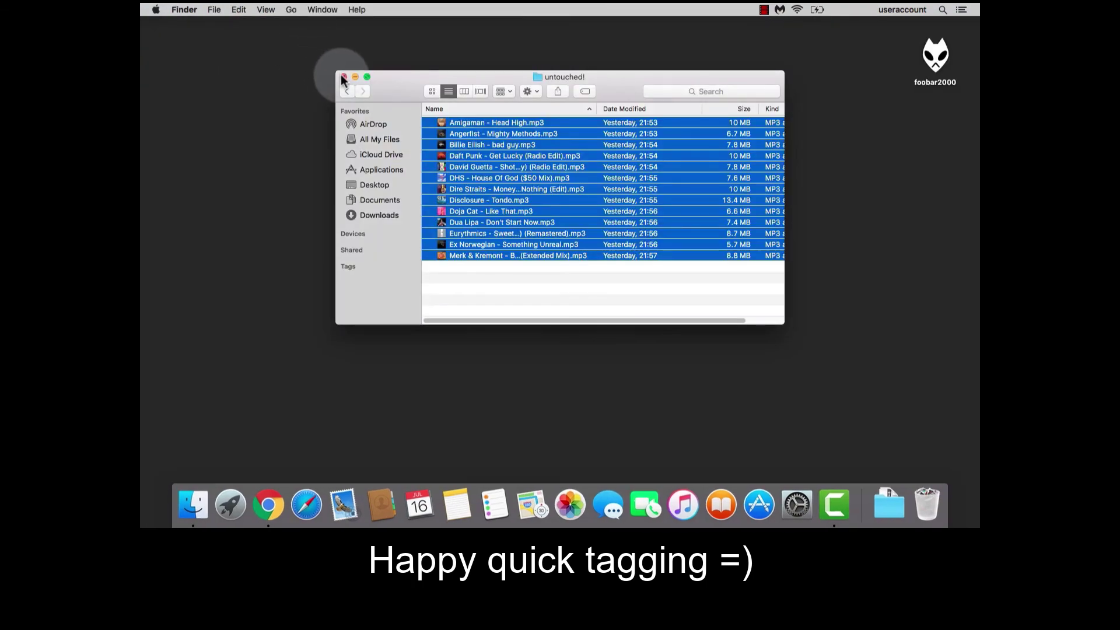